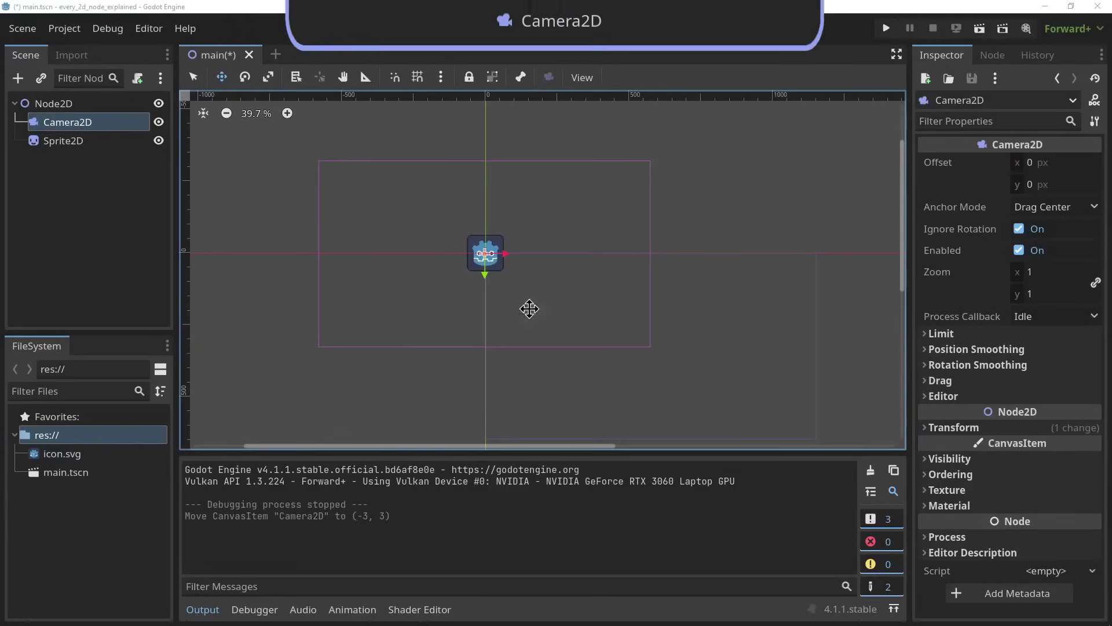
Move the Camera2D right and down, running the scene twice to check its framing.
left_click_drag(529, 308, 564, 322)
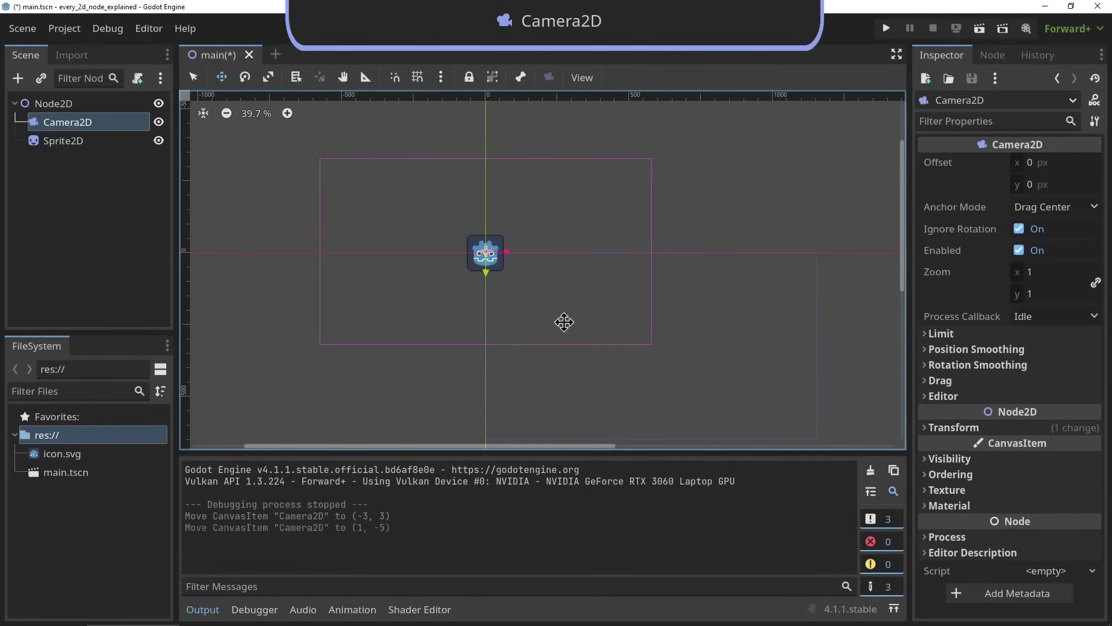
left_click(980, 30)
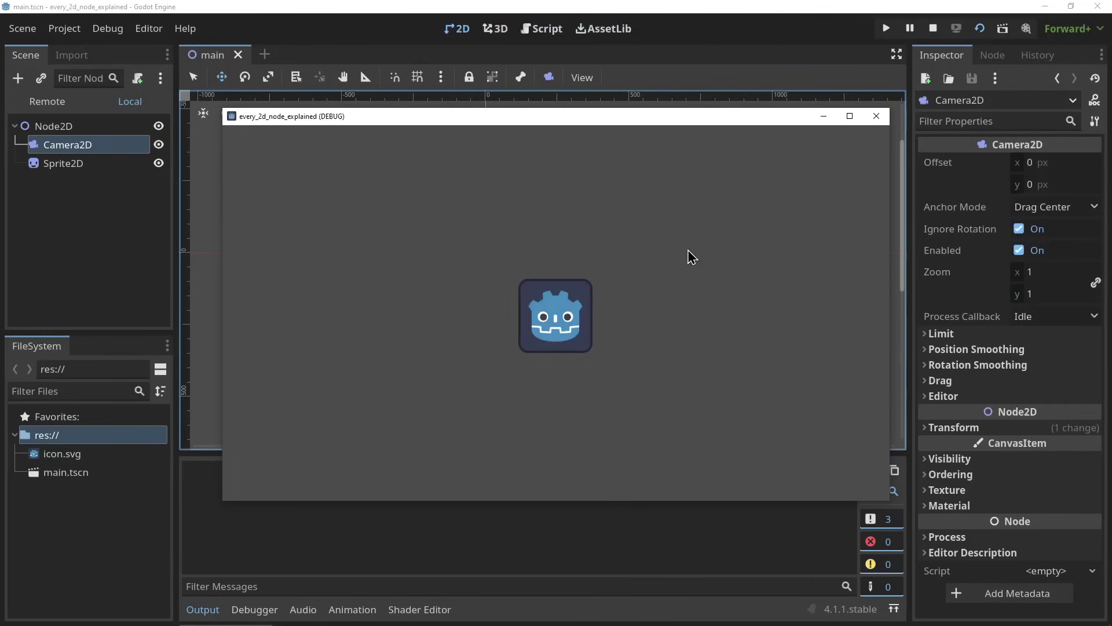
left_click(877, 116)
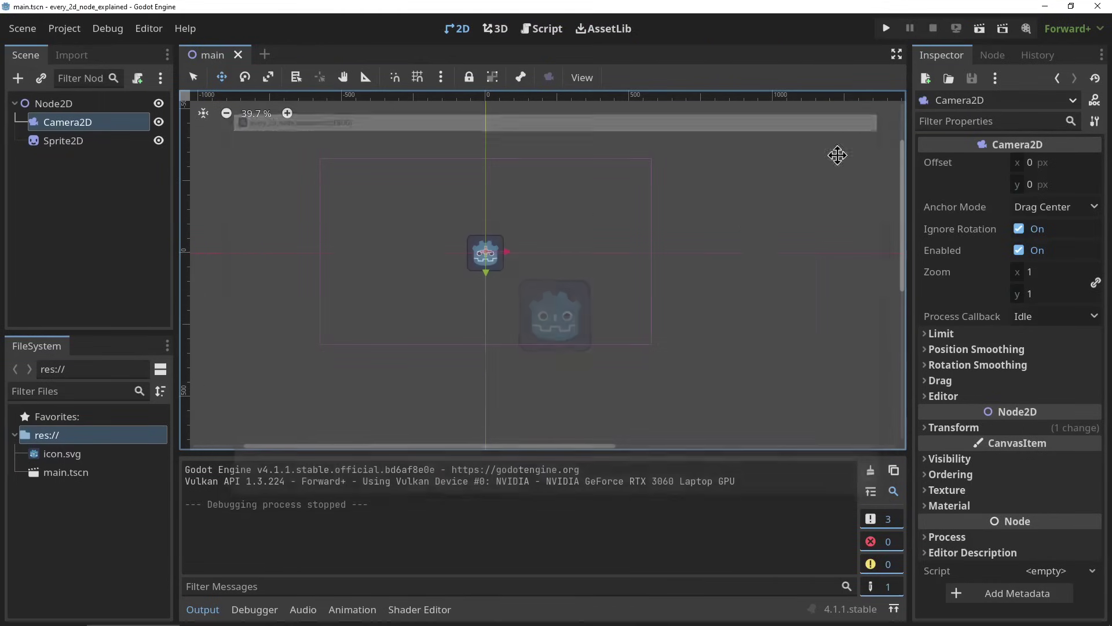
left_click_drag(575, 305, 699, 350)
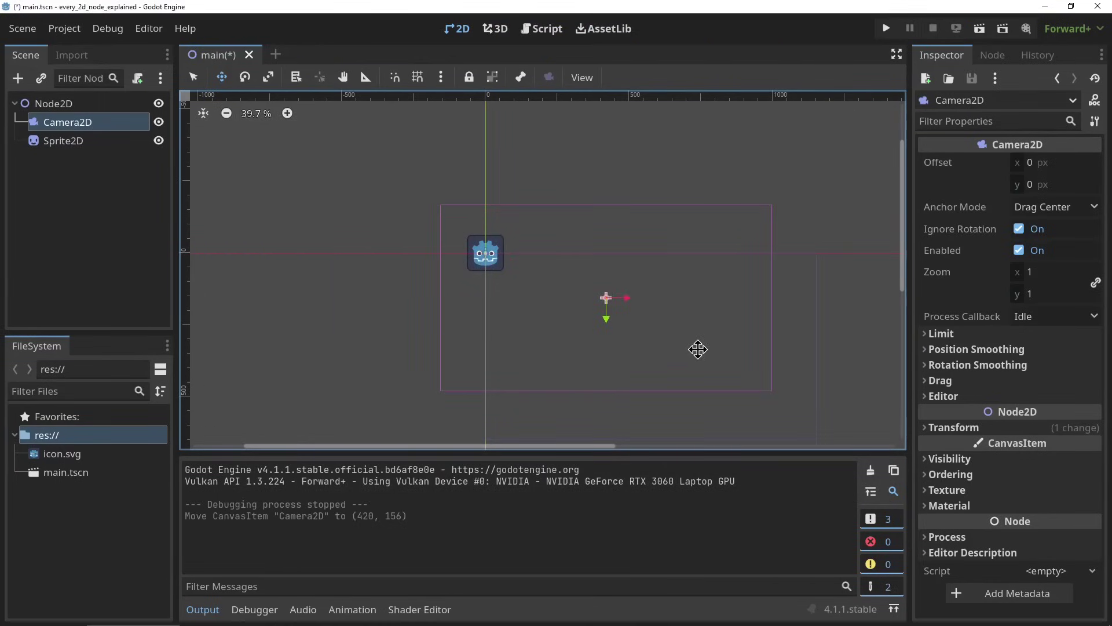
left_click(977, 32)
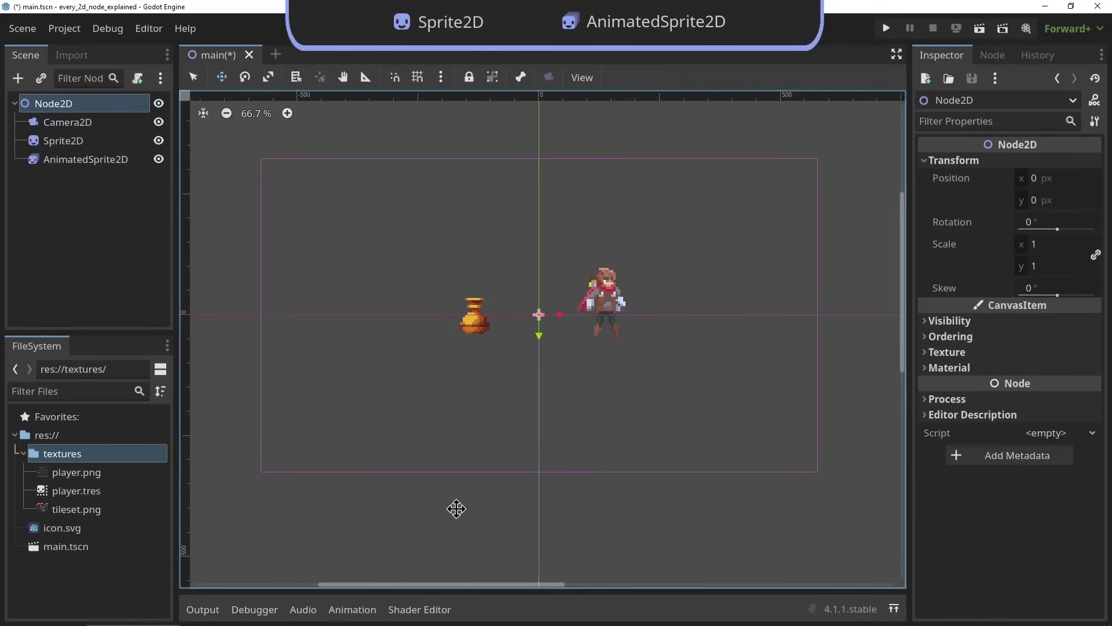
Step the vase Sprite2D from frame 135 to 136, then inspect the AnimatedSprite2D's frames.
left_click(102, 142)
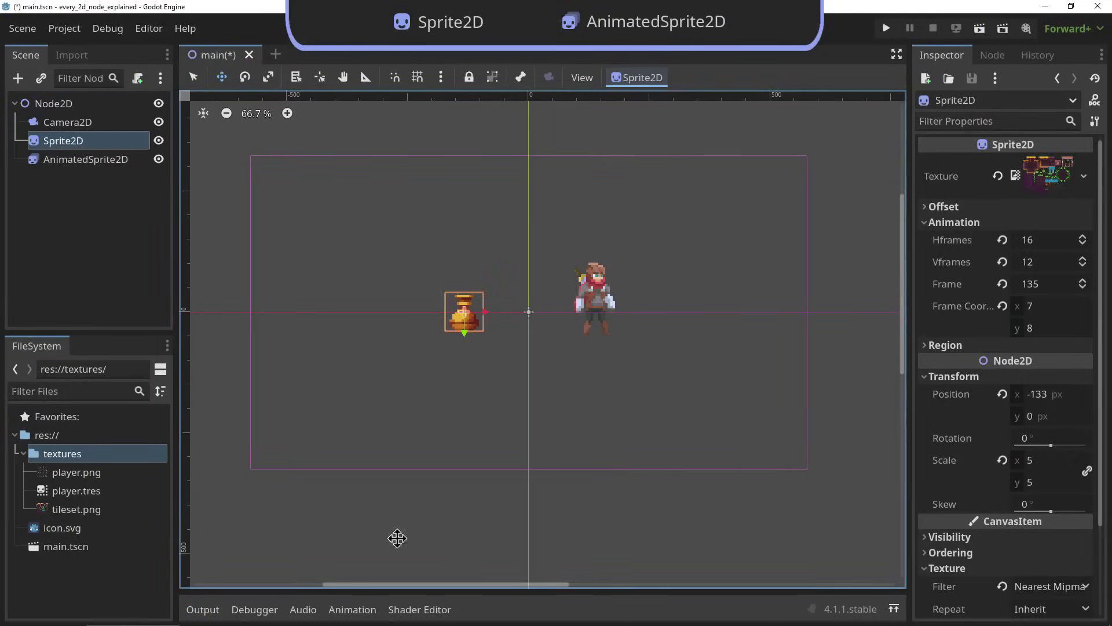
left_click(1083, 281)
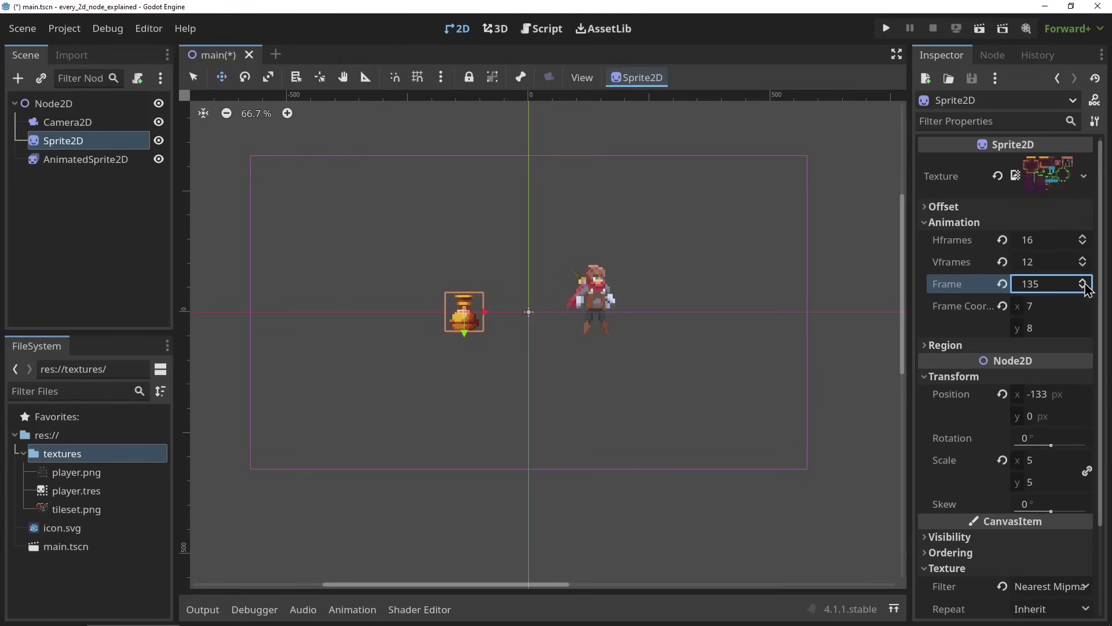
left_click(110, 159)
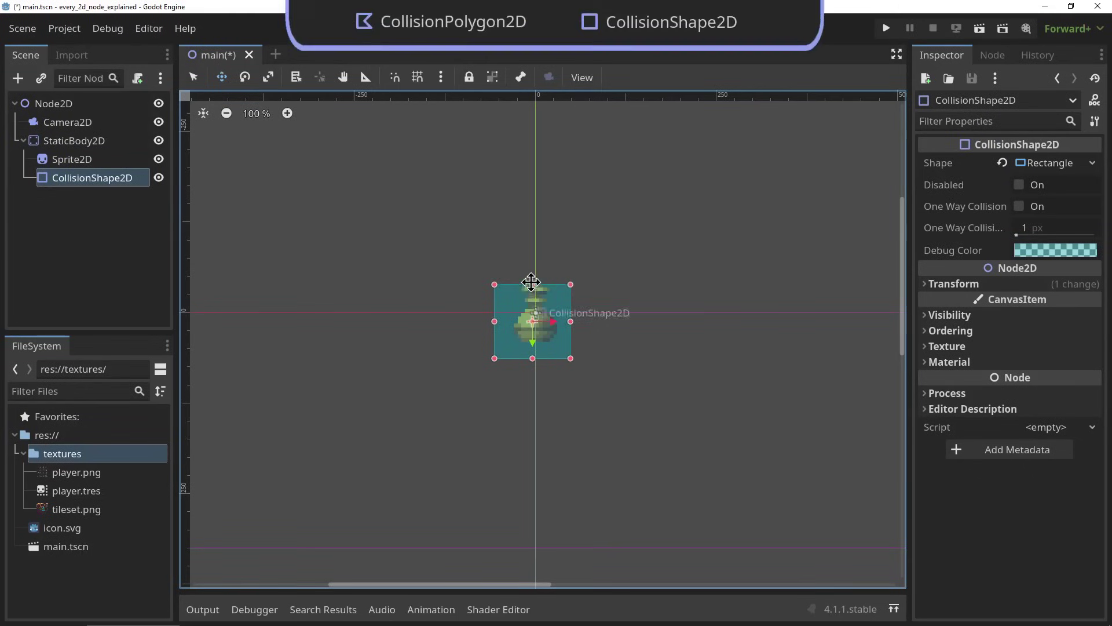
Narrow and shorten the collision rectangle to fit the sprite, toggling its visibility to check.
left_click_drag(569, 310, 513, 309)
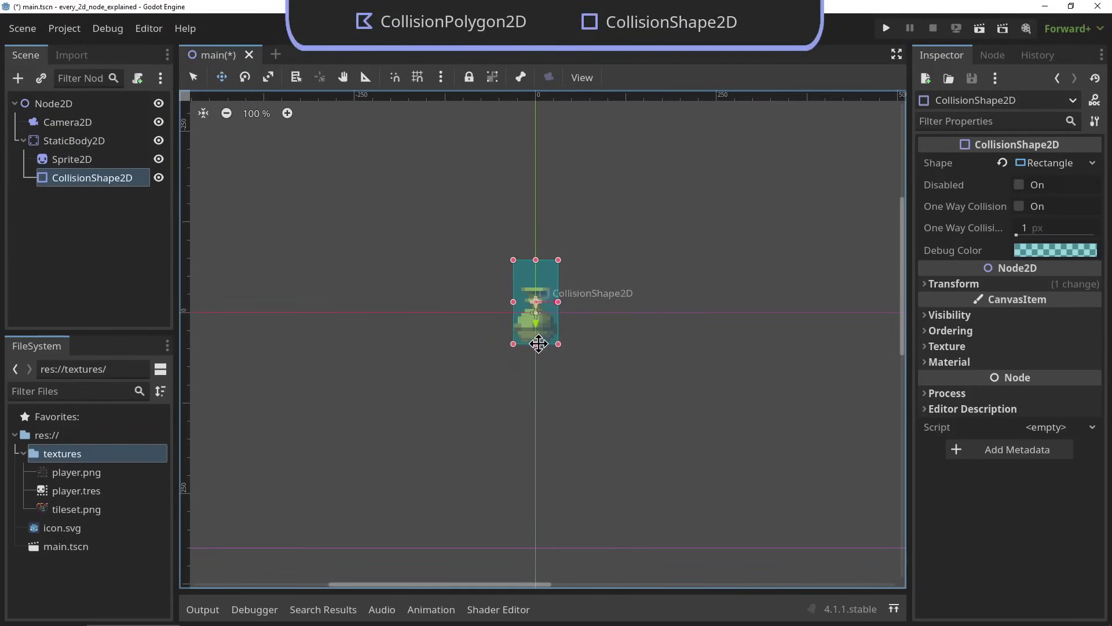
left_click_drag(536, 260, 539, 282)
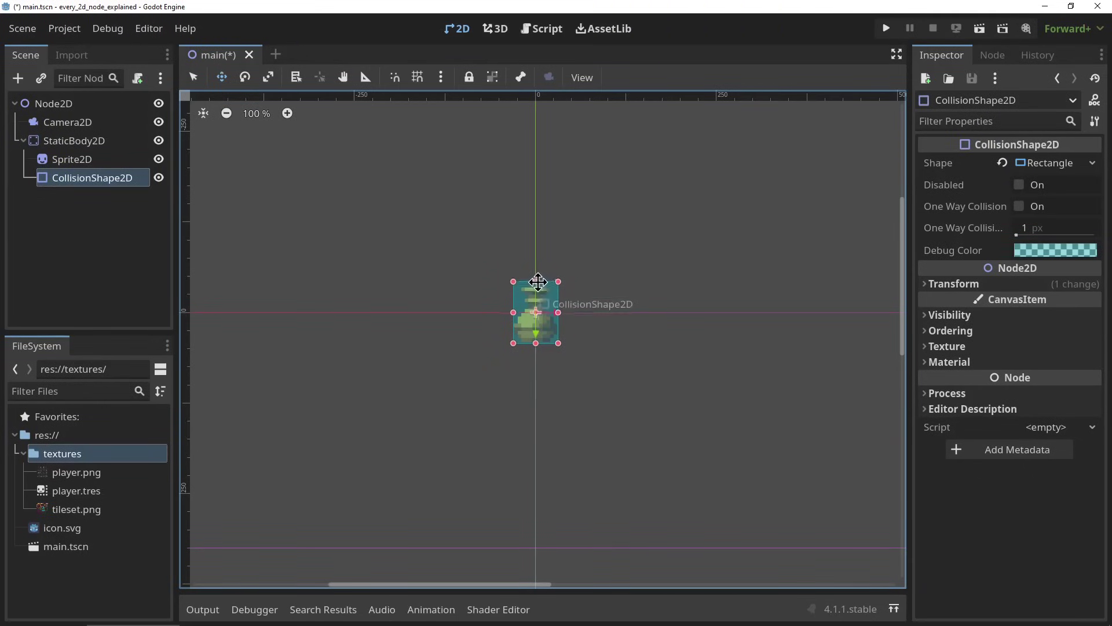
left_click(159, 178)
left_click(159, 177)
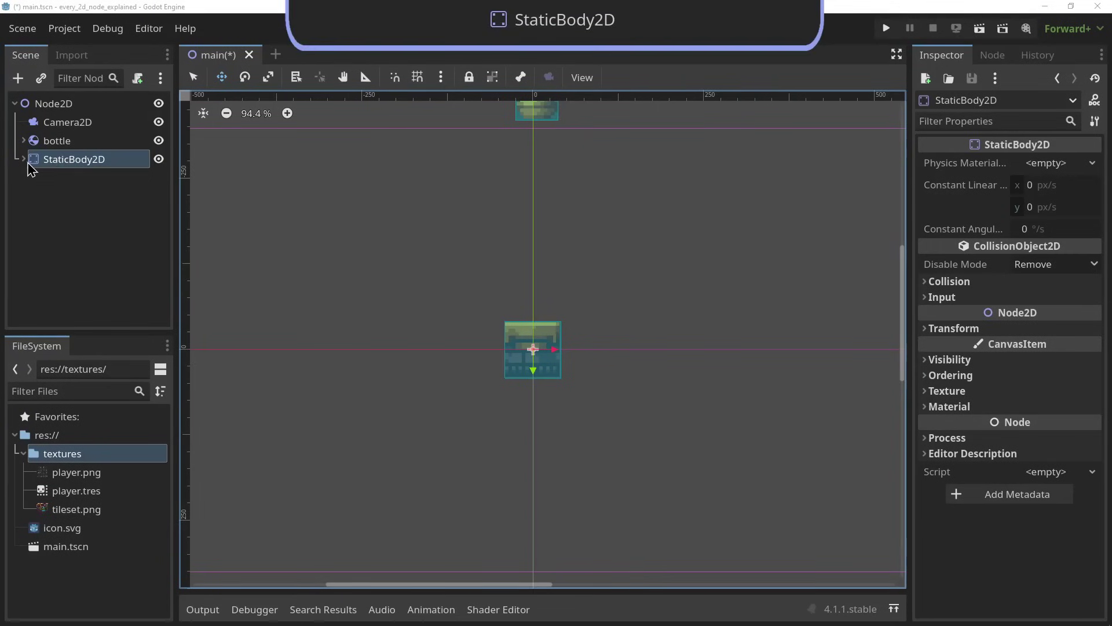
Duplicate the StaticBody2D platform twice, place the copies beside it, and run the scene.
left_click(35, 163)
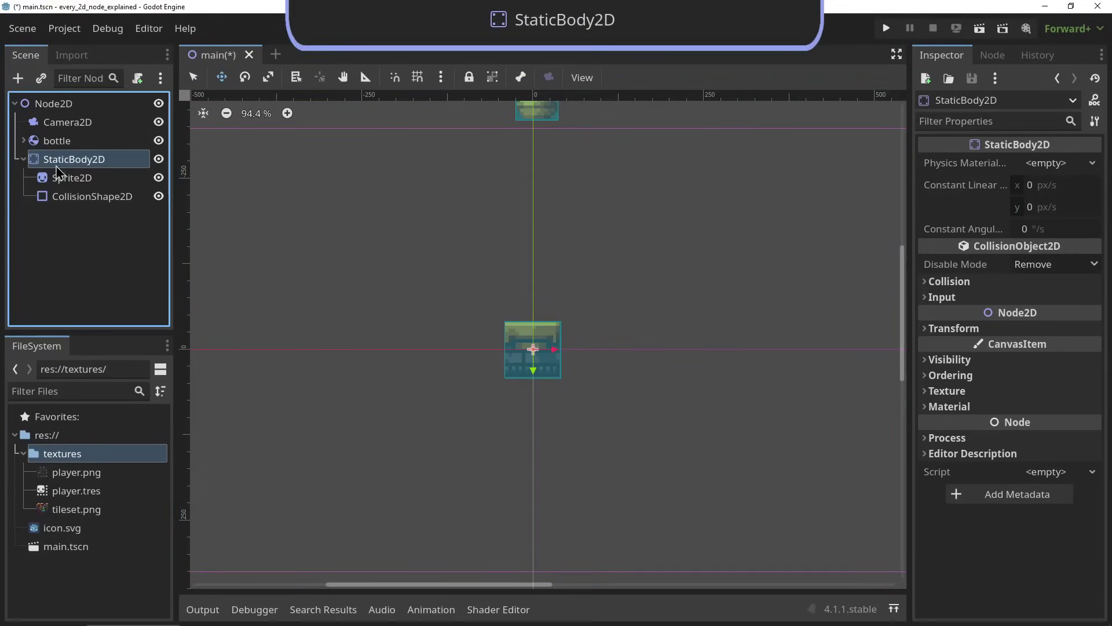
key("F2")
key("Return")
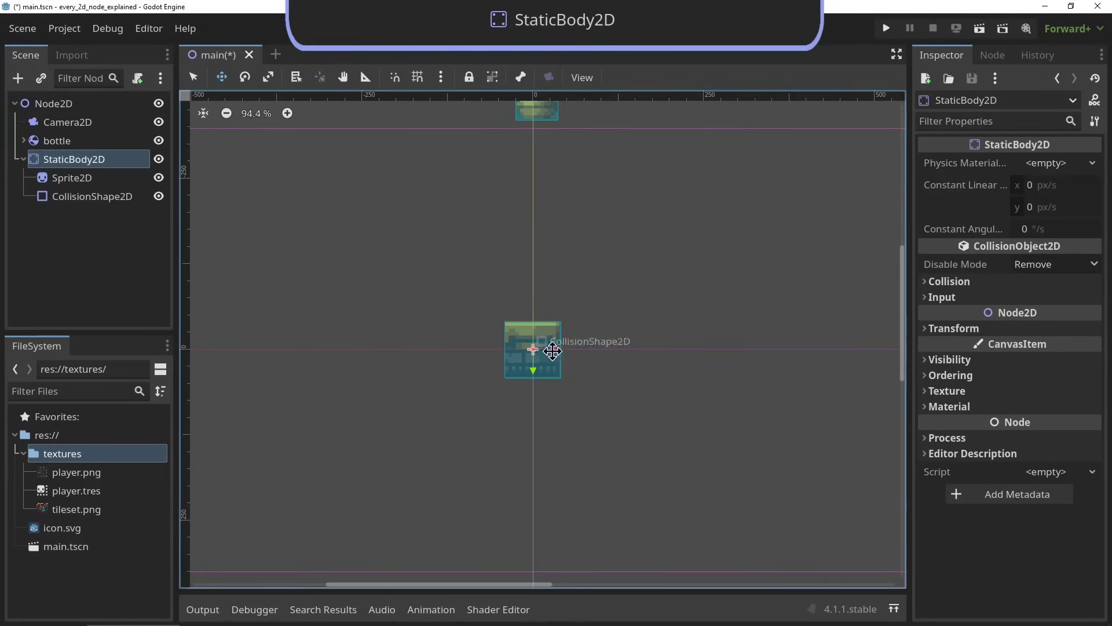
key("ctrl+d")
left_click_drag(552, 351, 498, 353)
key("ctrl+d")
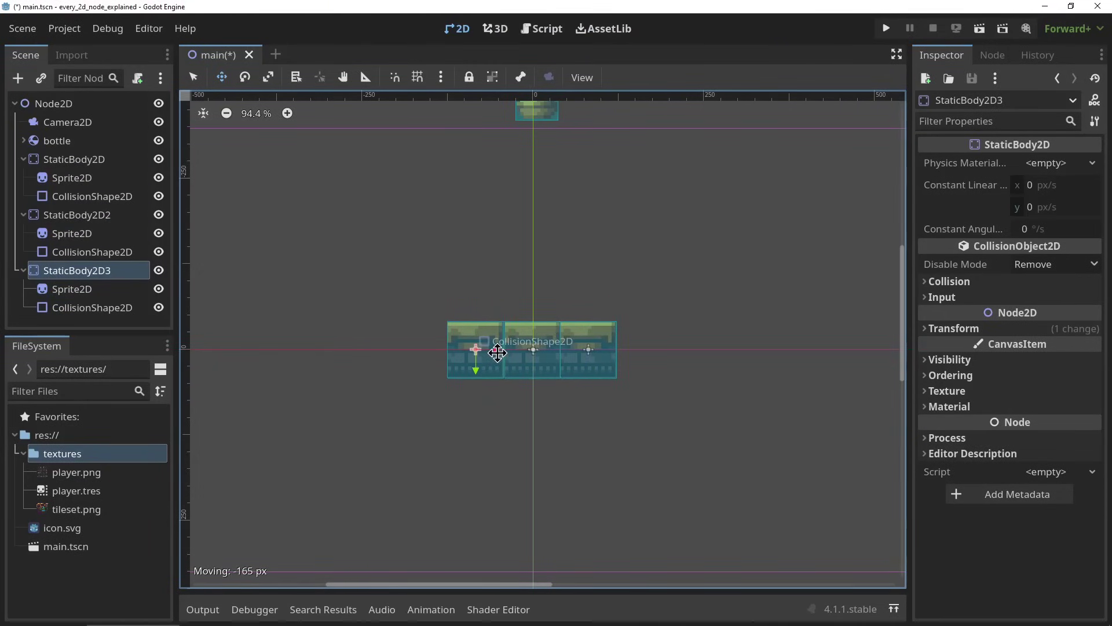
left_click(980, 27)
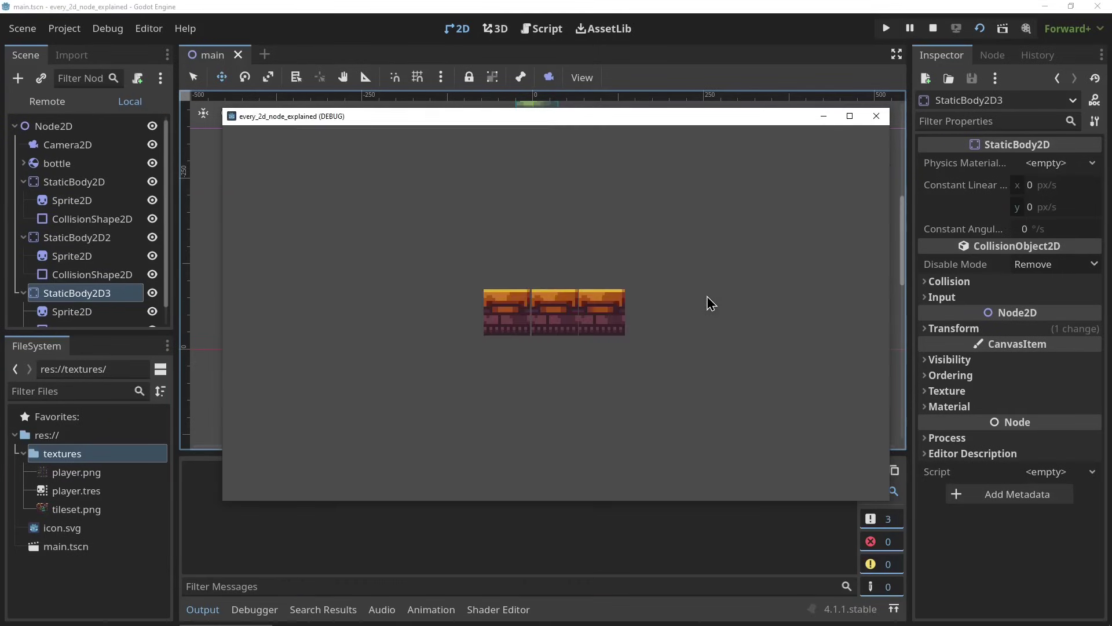
Test the animatable body, then add a third rigid body above the others tilted -29 degrees and run.
left_click(876, 116)
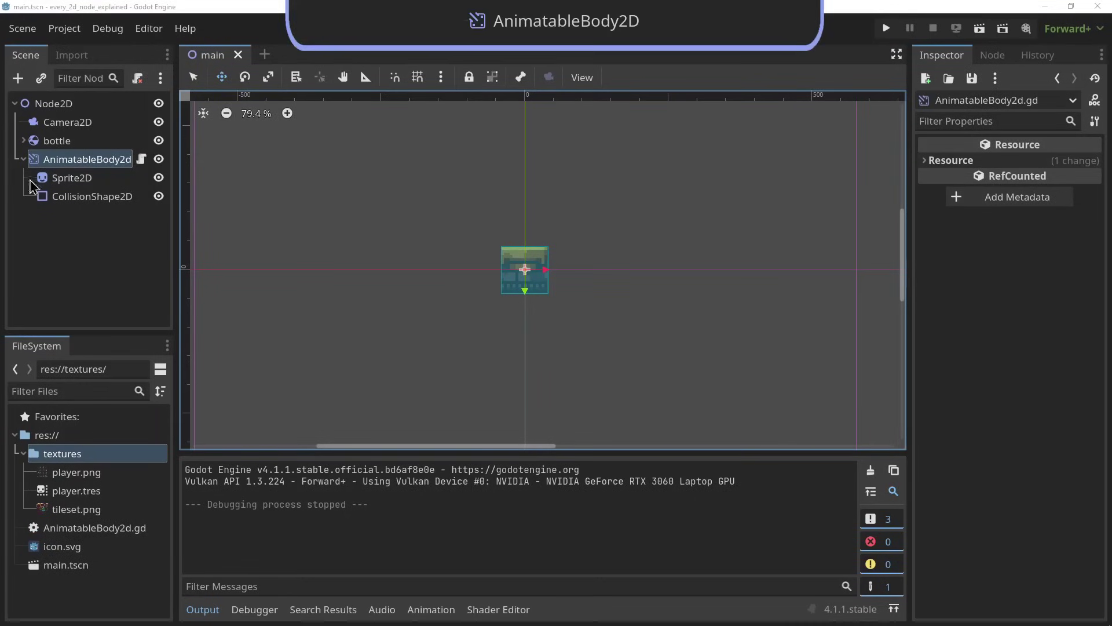
left_click(980, 31)
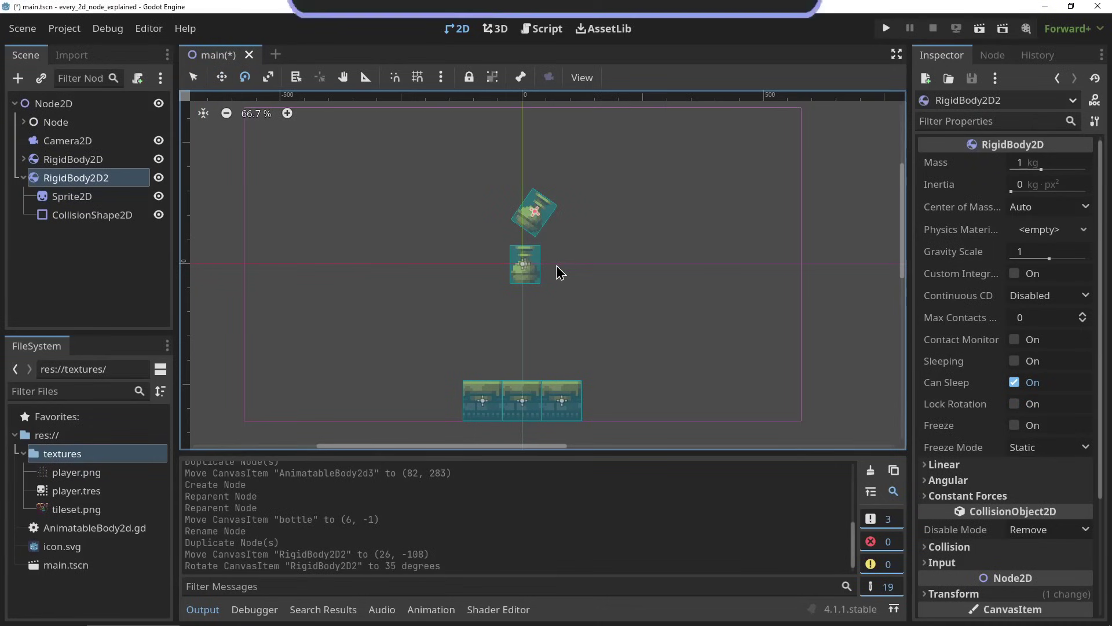
key("ctrl+d")
left_click_drag(574, 259, 604, 221)
left_click_drag(599, 159, 600, 160)
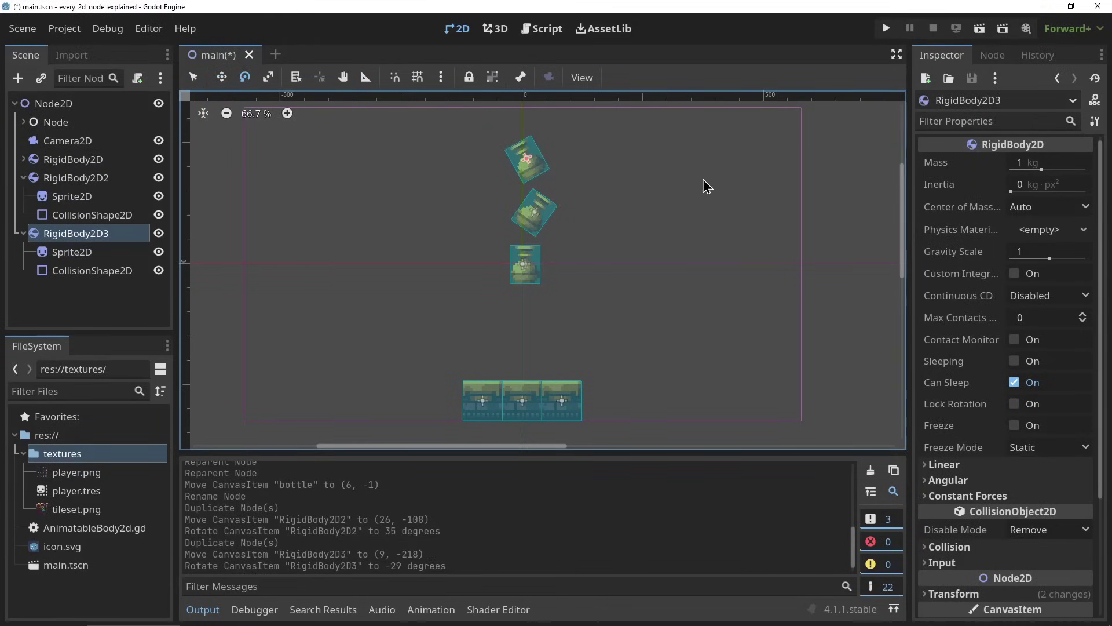
left_click(980, 24)
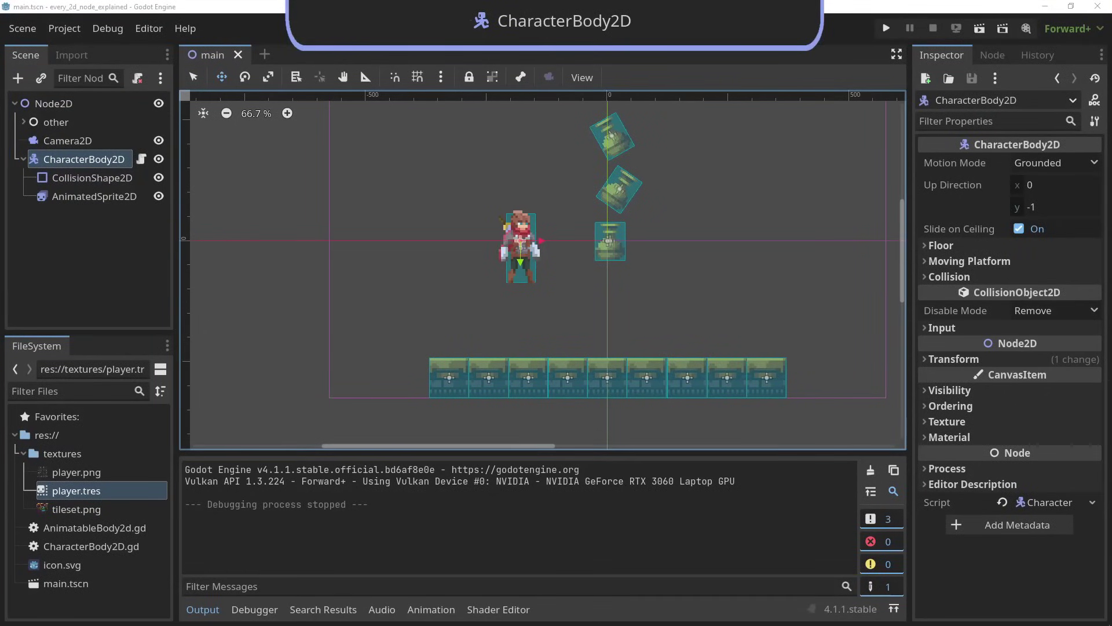
Show the character's movement script with its move_and_slide() line highlighted.
key("ctrl+F3")
scroll(432, 320, "down", 1)
left_click_drag(462, 392, 355, 392)
Run the scene and walk the character right, left and back right into the pots.
left_click(978, 35)
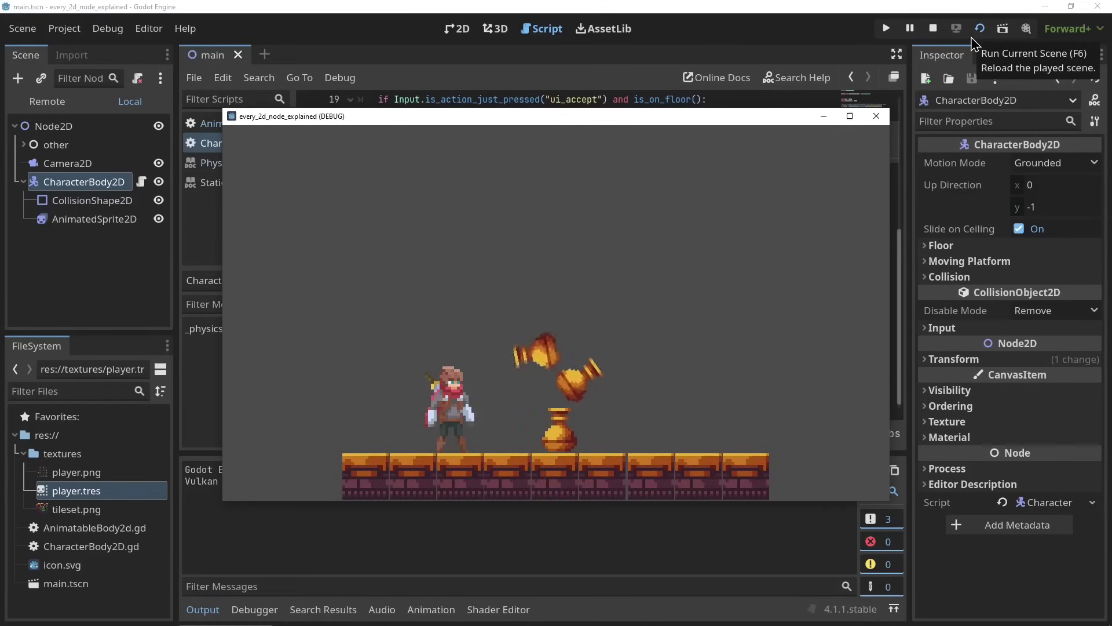
key("Right")
key("Left")
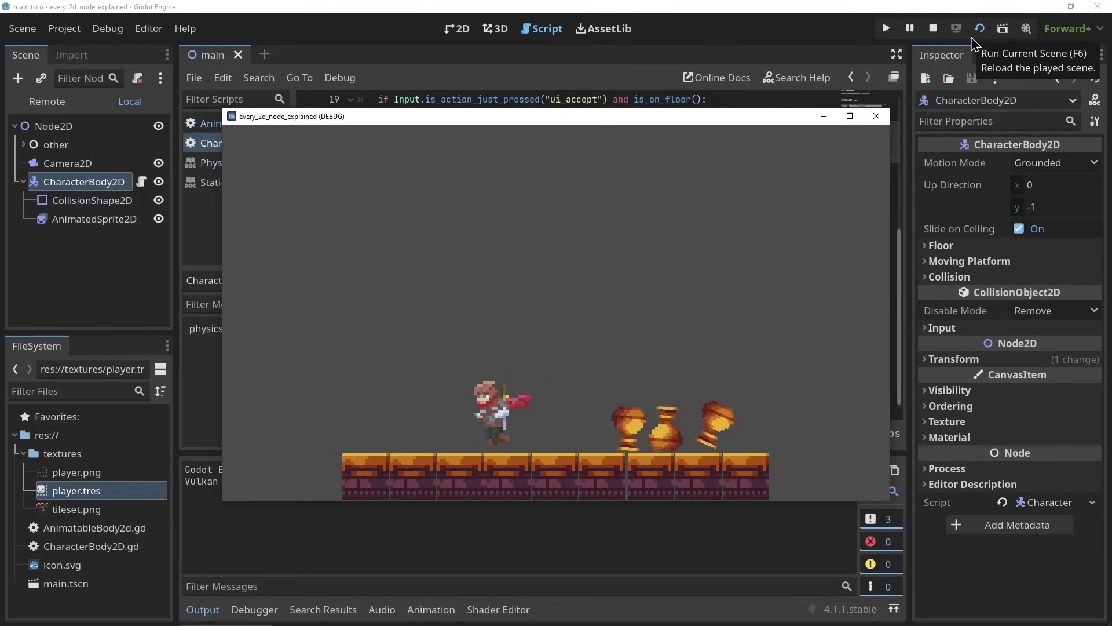
key("Right")
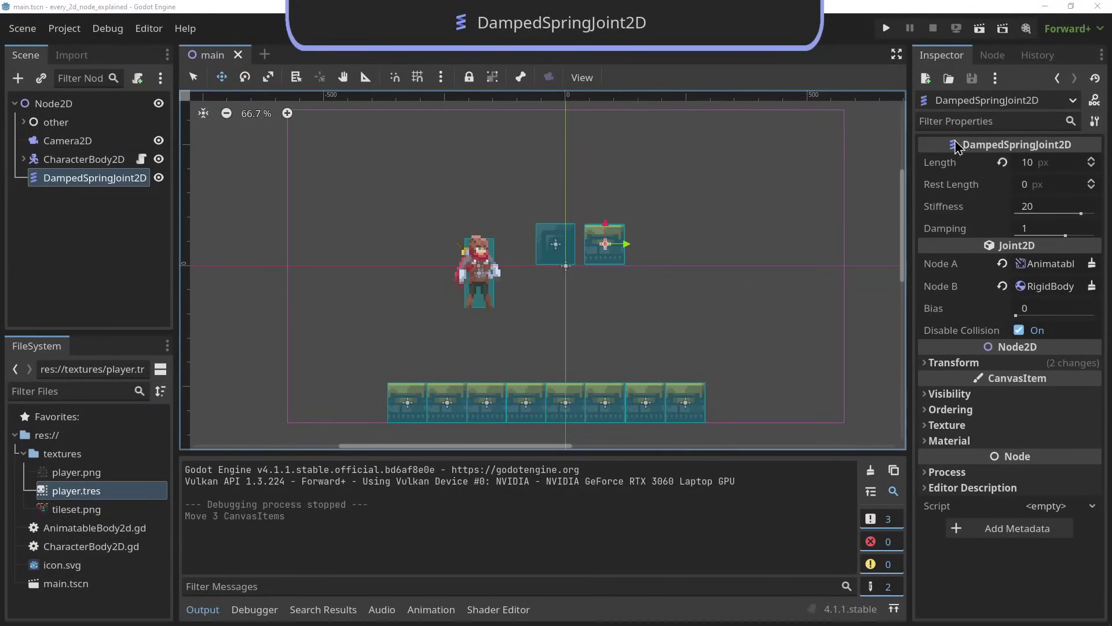
Test the spring joint by jumping the player near the block and running left.
left_click(979, 28)
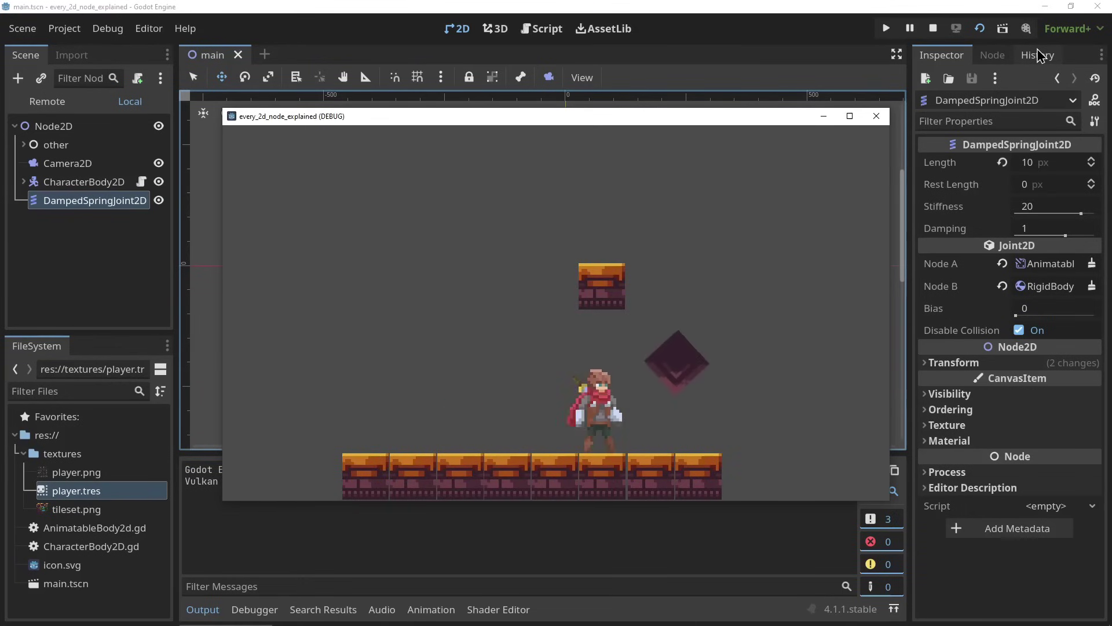
key("space")
key("Left")
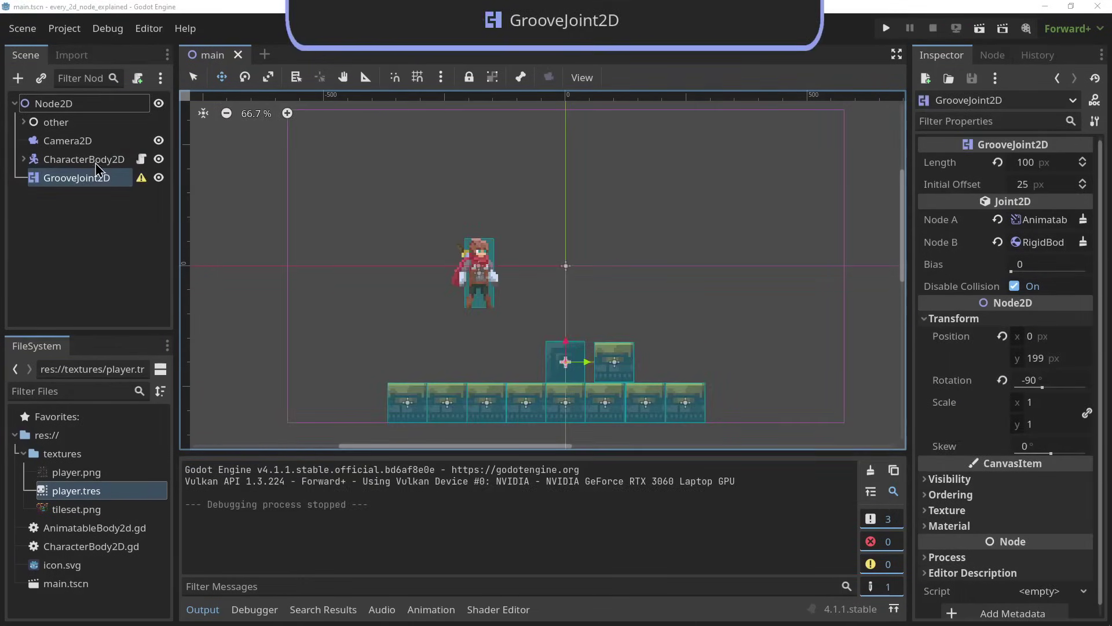
Test the GrooveJoint2D by pushing the crate right and stepping back, then close the game.
left_click(91, 178)
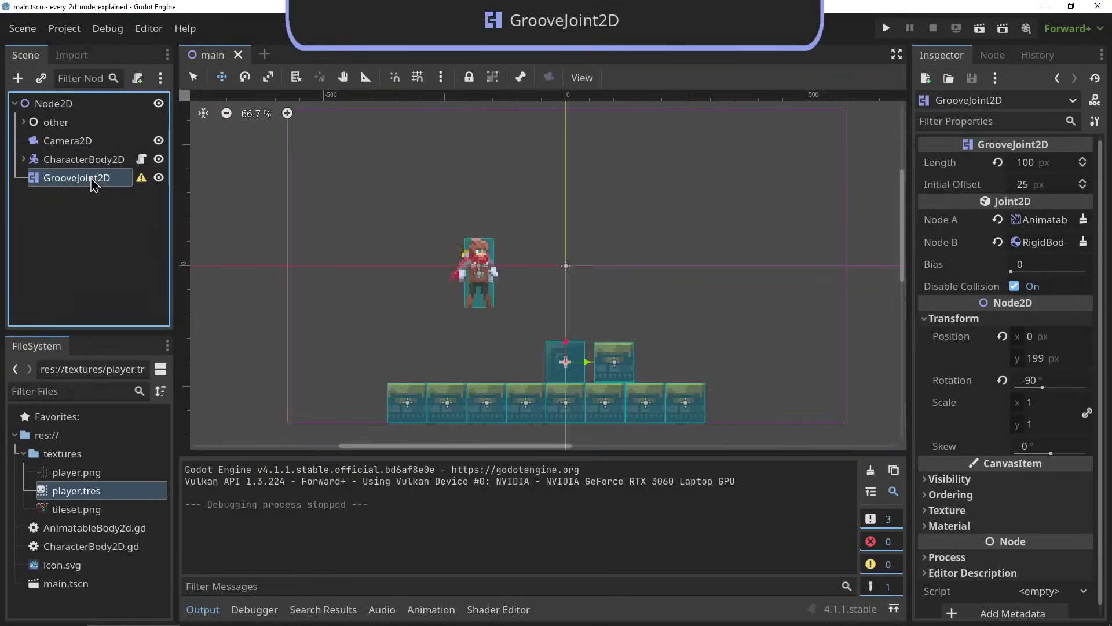
left_click(979, 29)
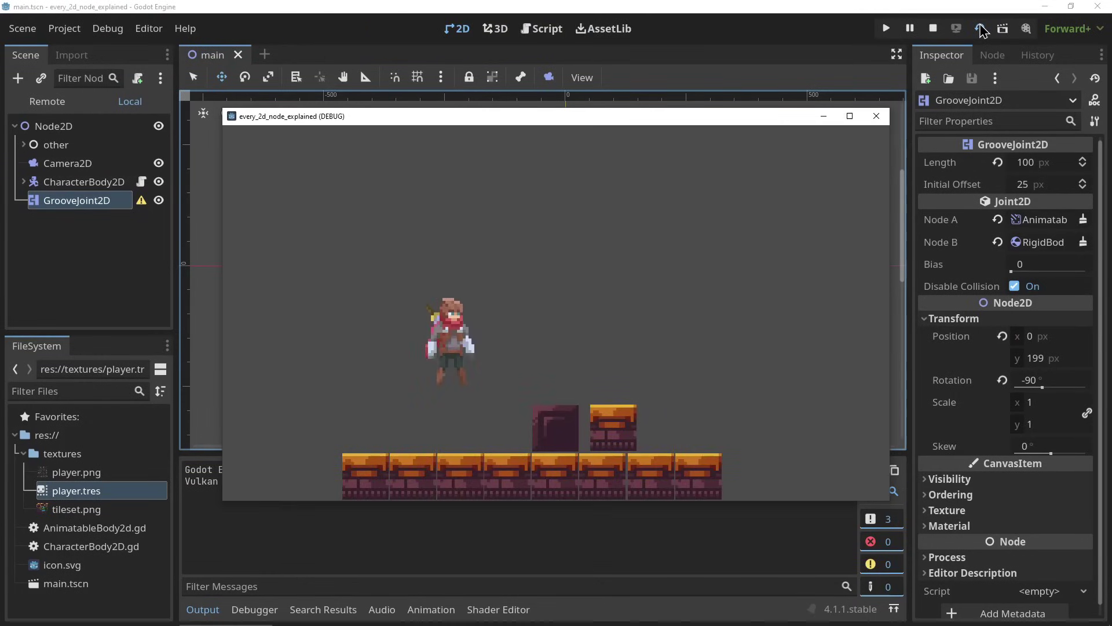
key("Right")
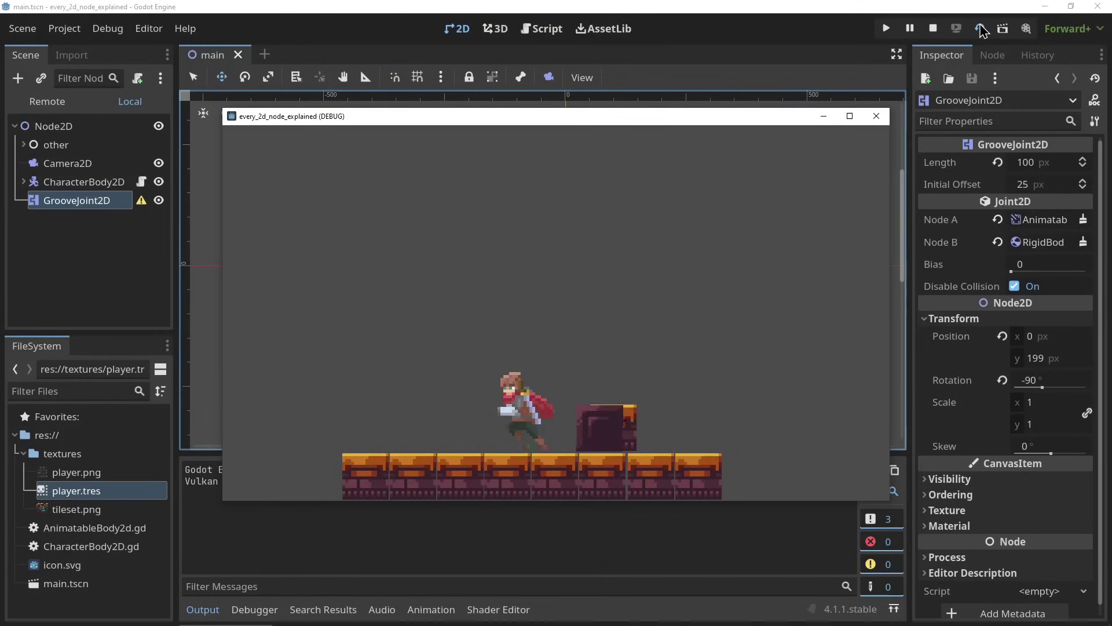
key("Left")
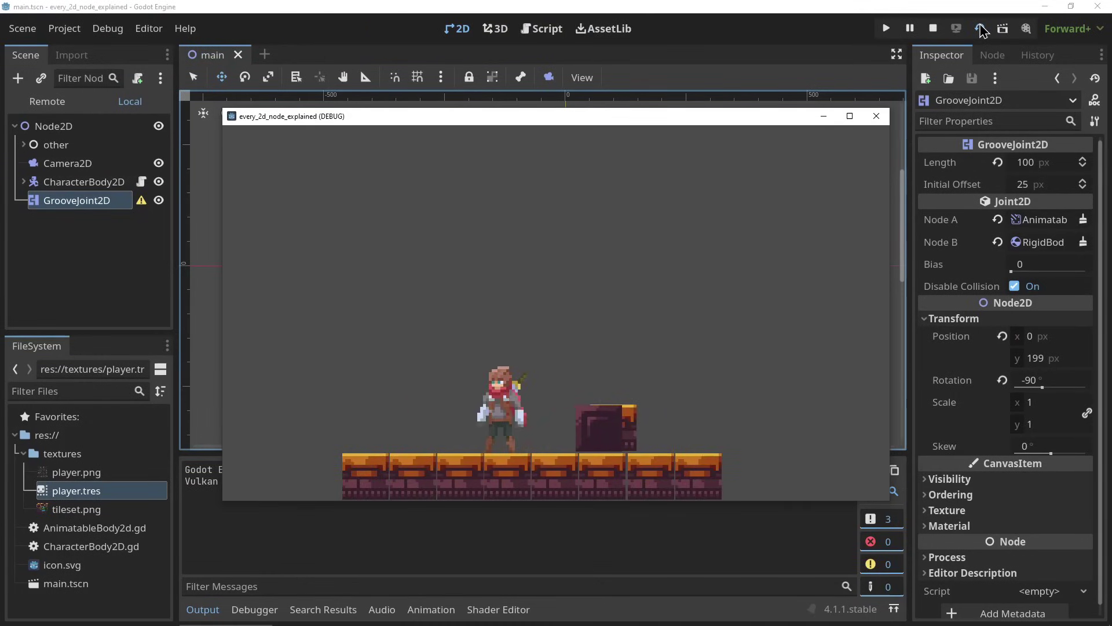
left_click(876, 116)
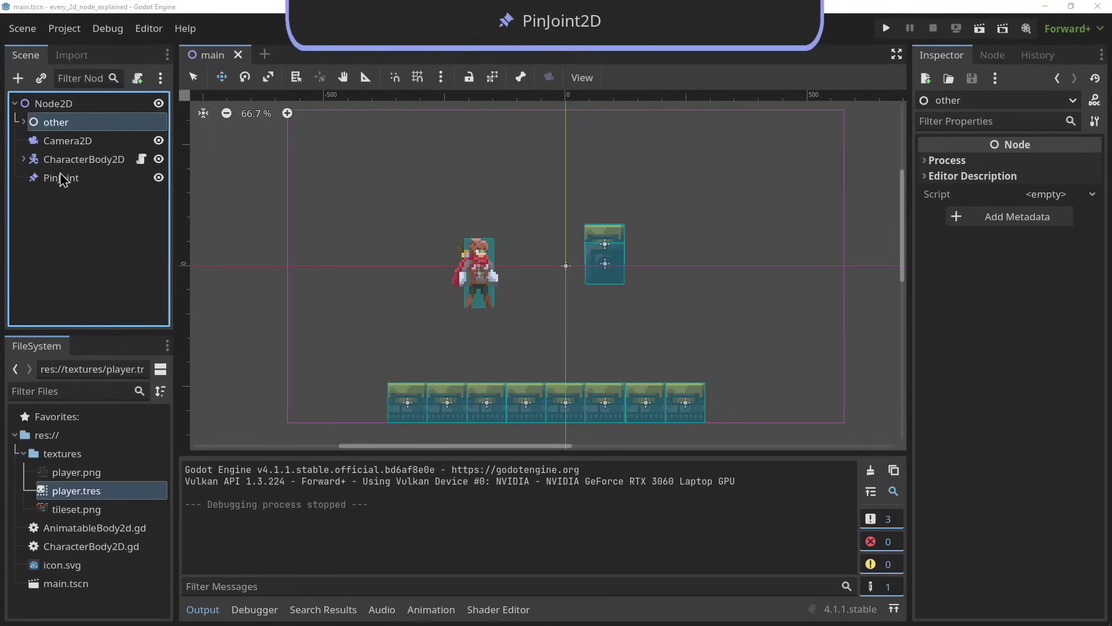
Test the PinJoint by walking and jumping the character into the pinned block.
left_click(60, 177)
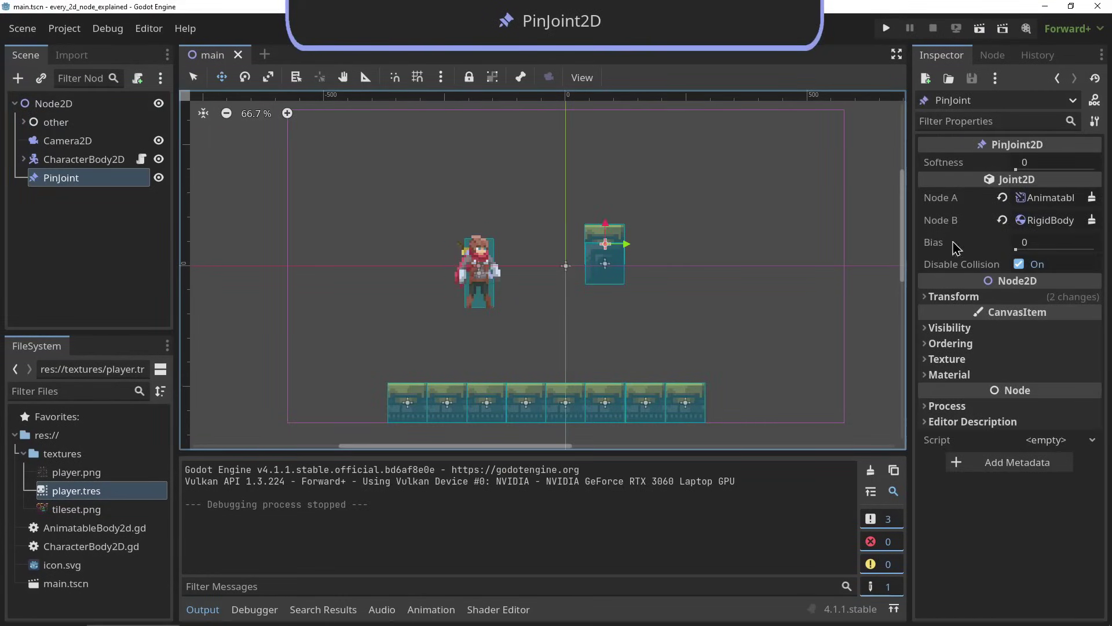
left_click(979, 29)
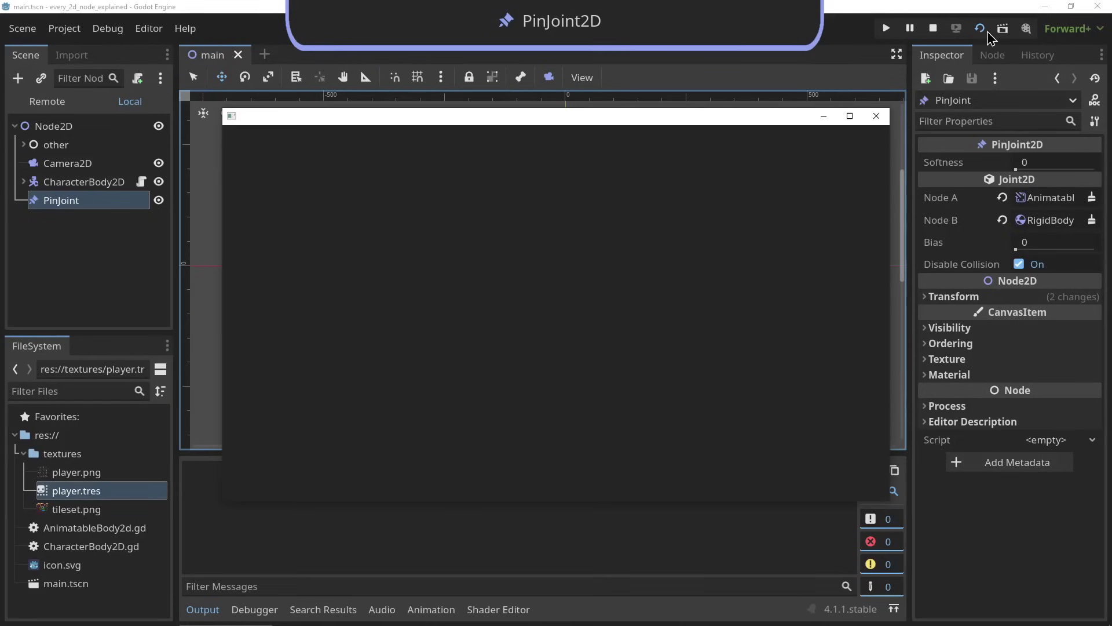
key("Right")
key("space")
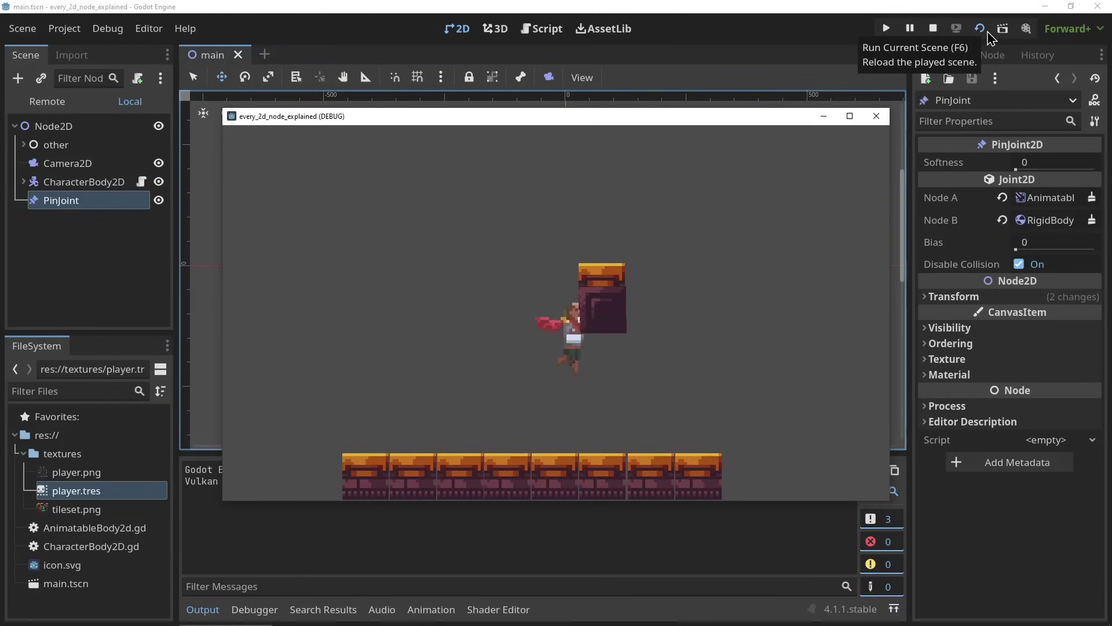
key("Left")
key("Right")
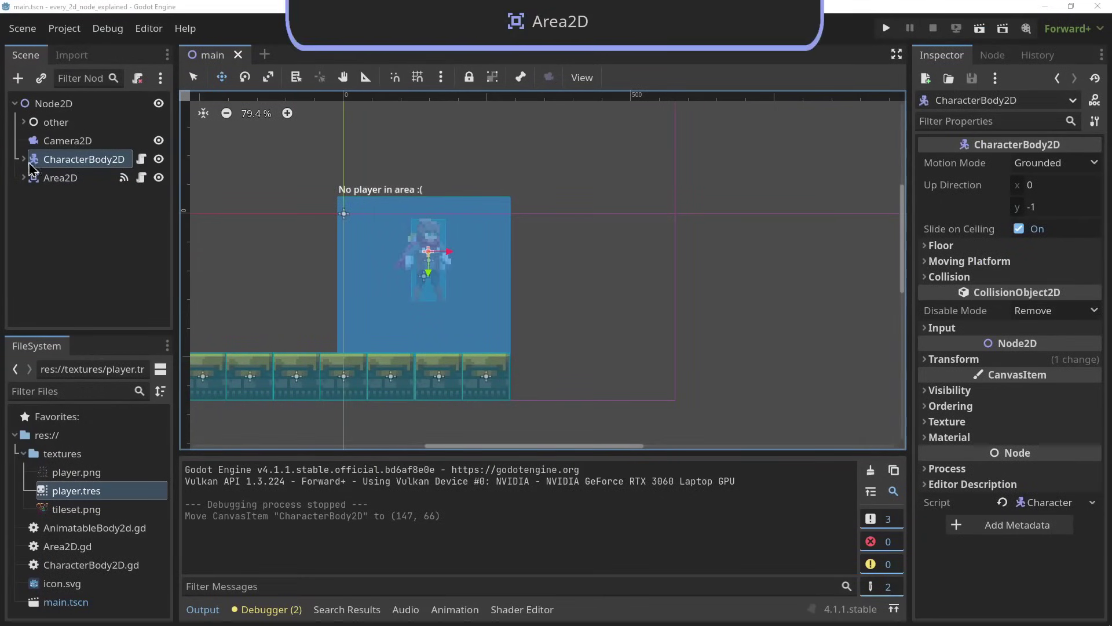
Run the Area2D scene, walk the player left out of the blue area, and close the game.
left_click(64, 177)
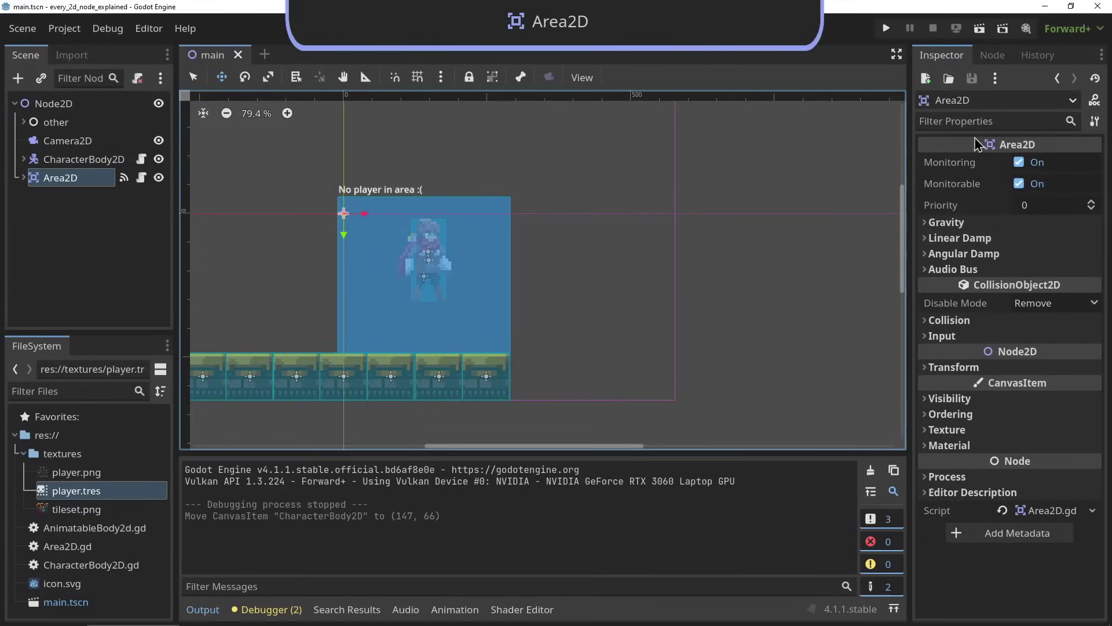
left_click(973, 33)
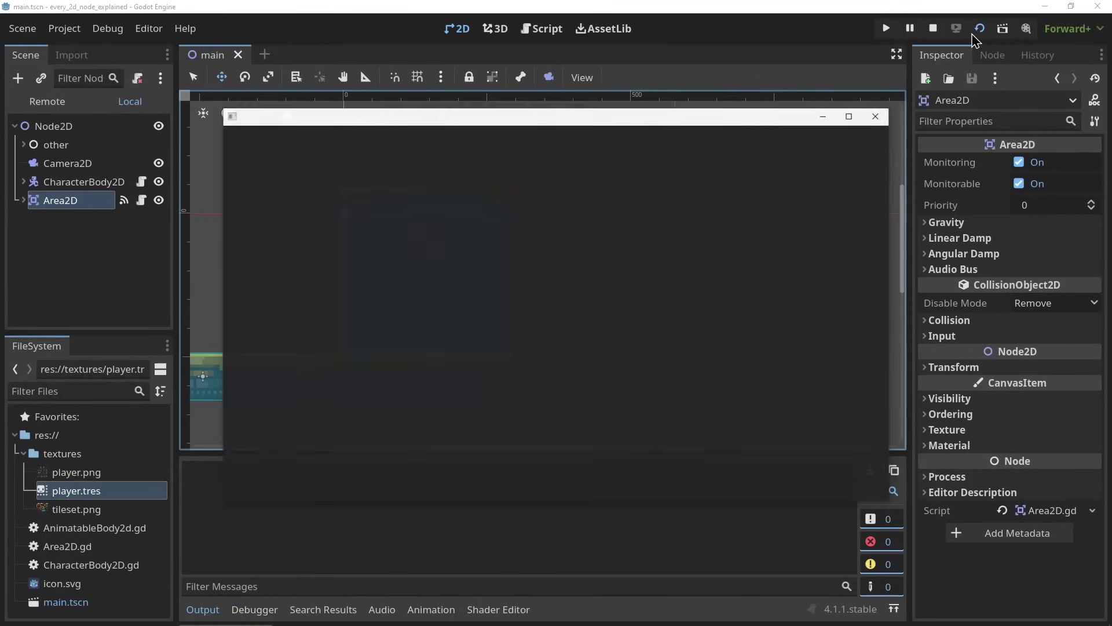
key("Left")
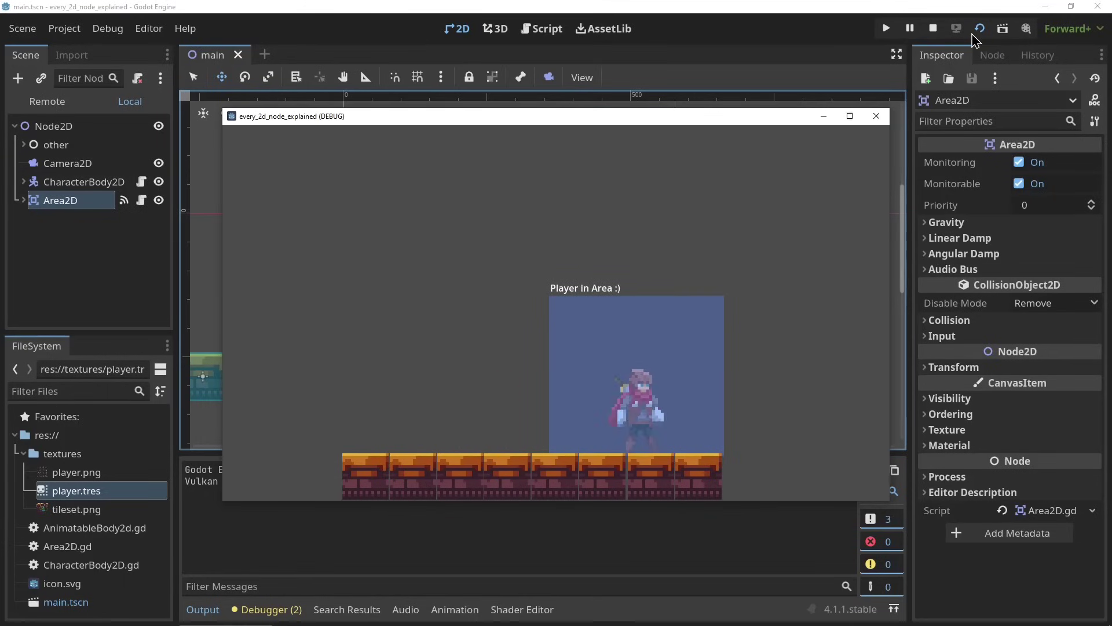
key("Left")
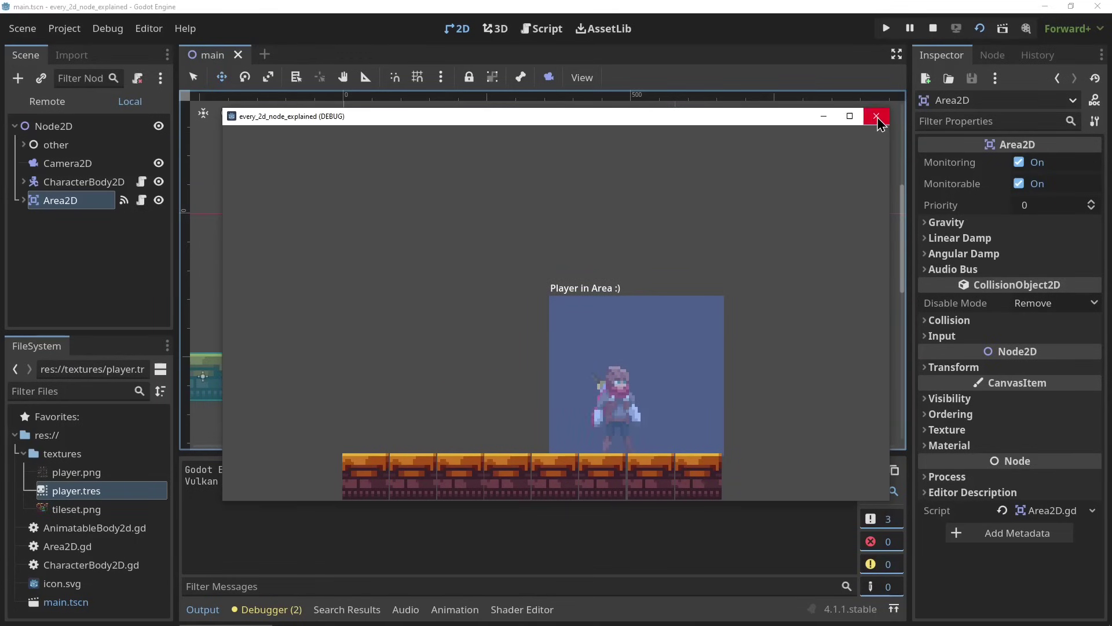
left_click(876, 117)
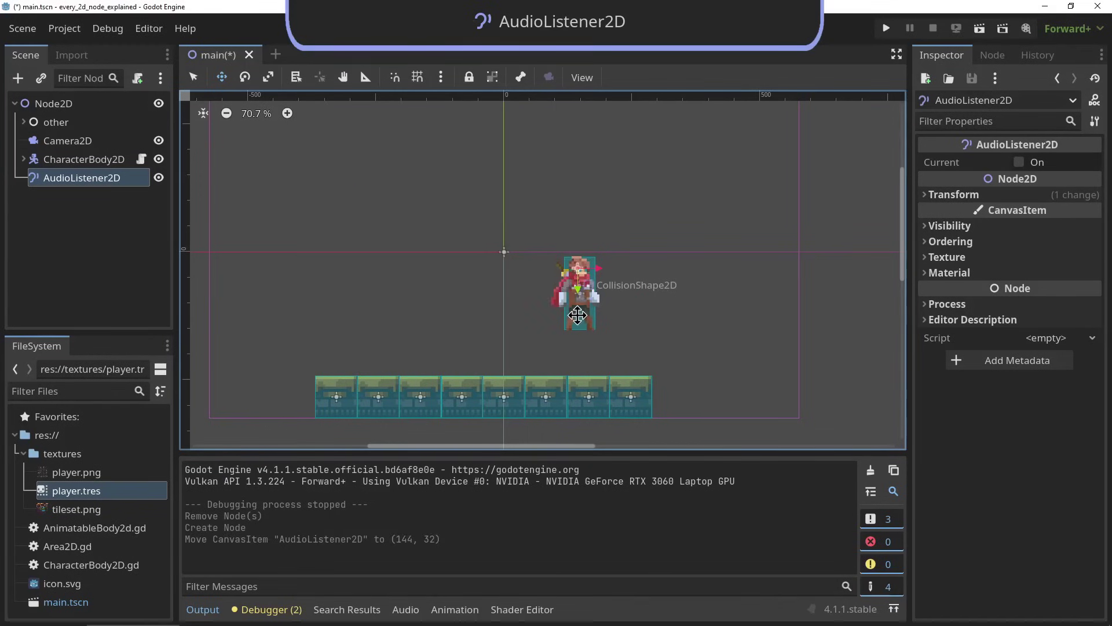
Make the AudioListener2D the current listener.
left_click(1020, 164)
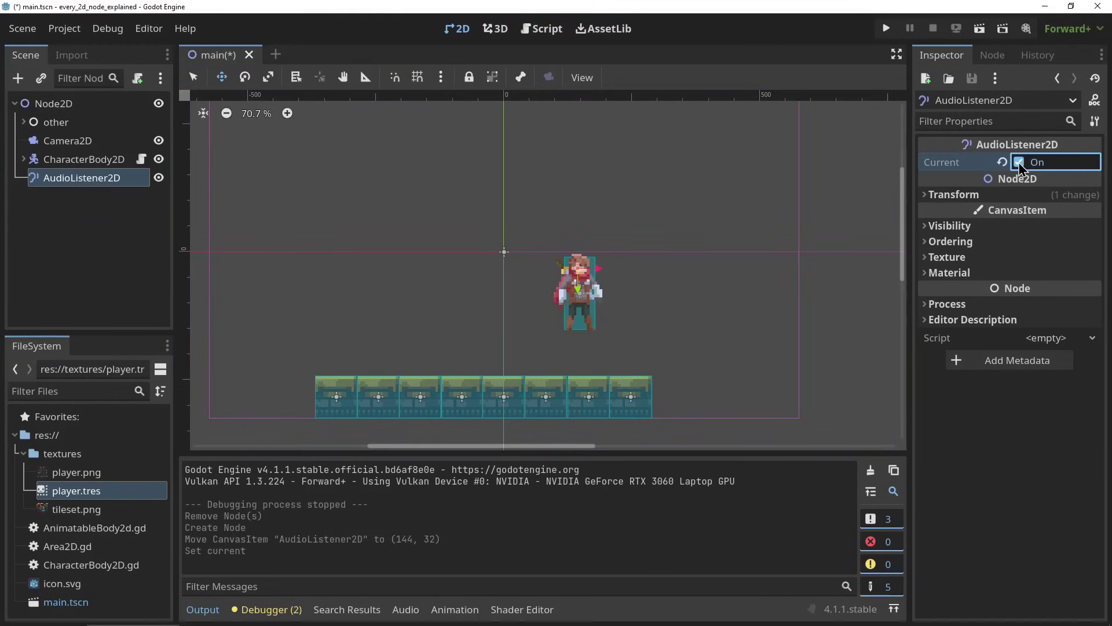
left_click(1020, 163)
left_click(1020, 164)
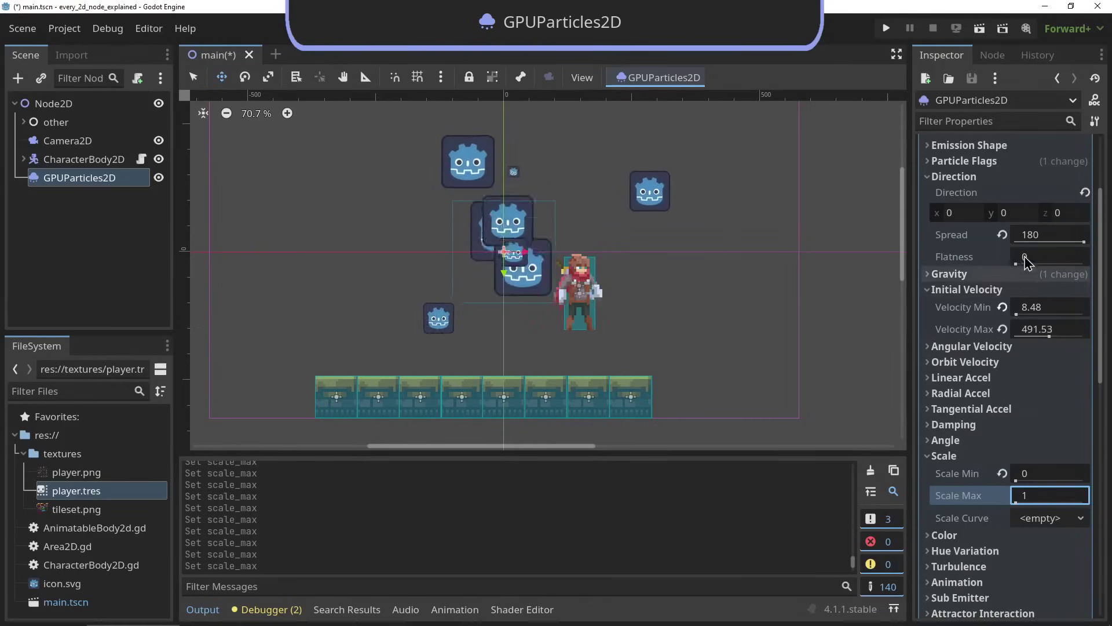
Narrow the particles' spread to about 122 and set angular velocity min to 292.88.
mouse_move(1083, 241)
left_mouse_down()
mouse_move(1007, 252)
mouse_move(1067, 249)
left_mouse_up()
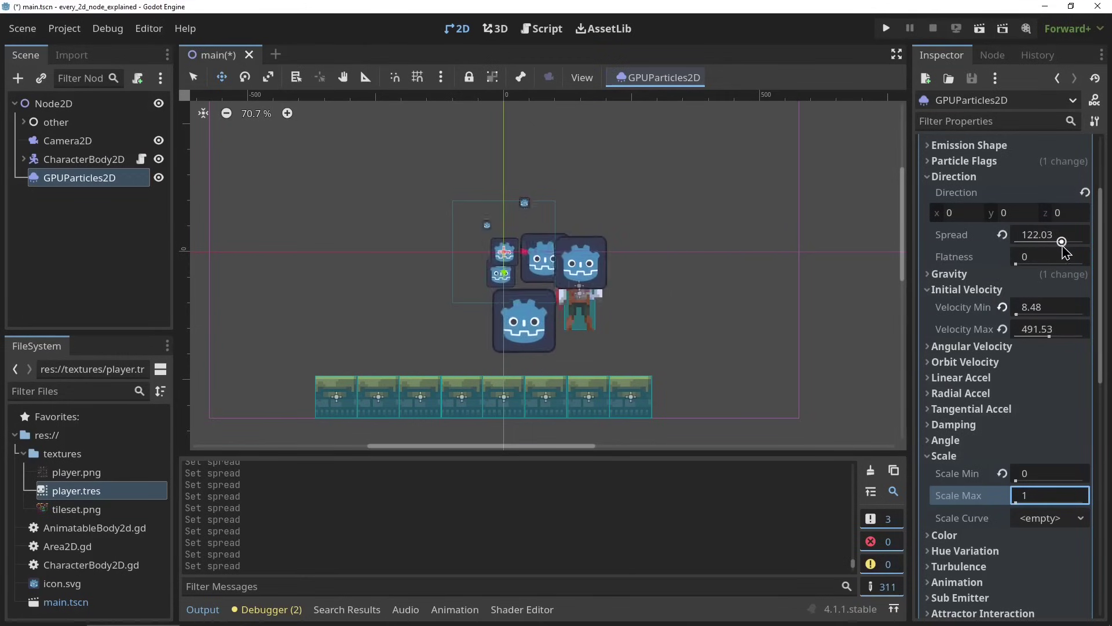
left_click(1005, 347)
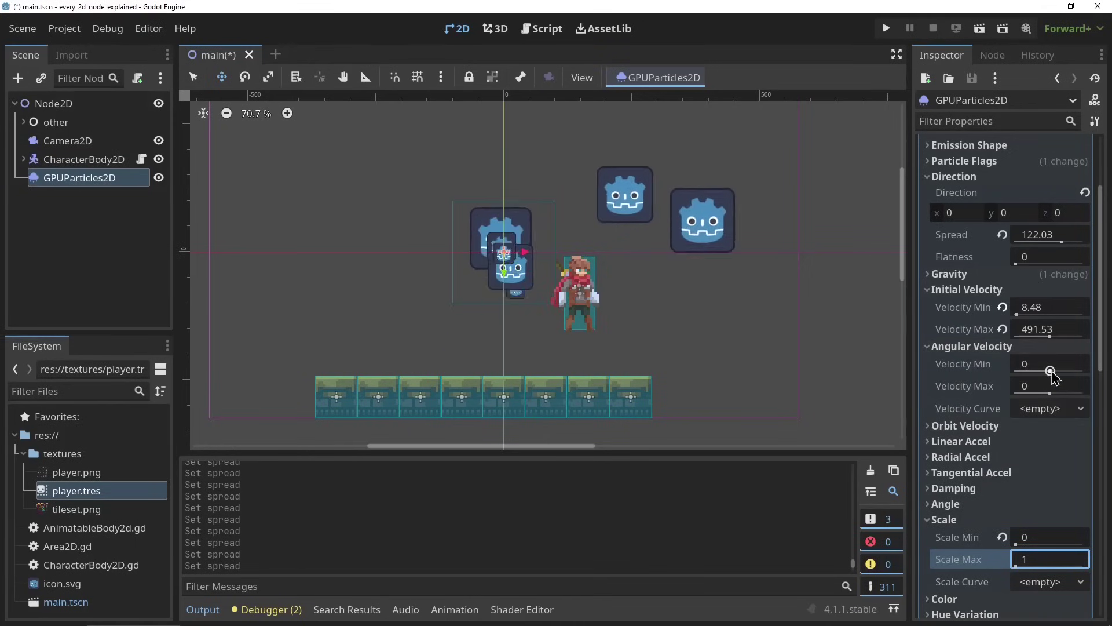
left_click_drag(1048, 368, 1064, 371)
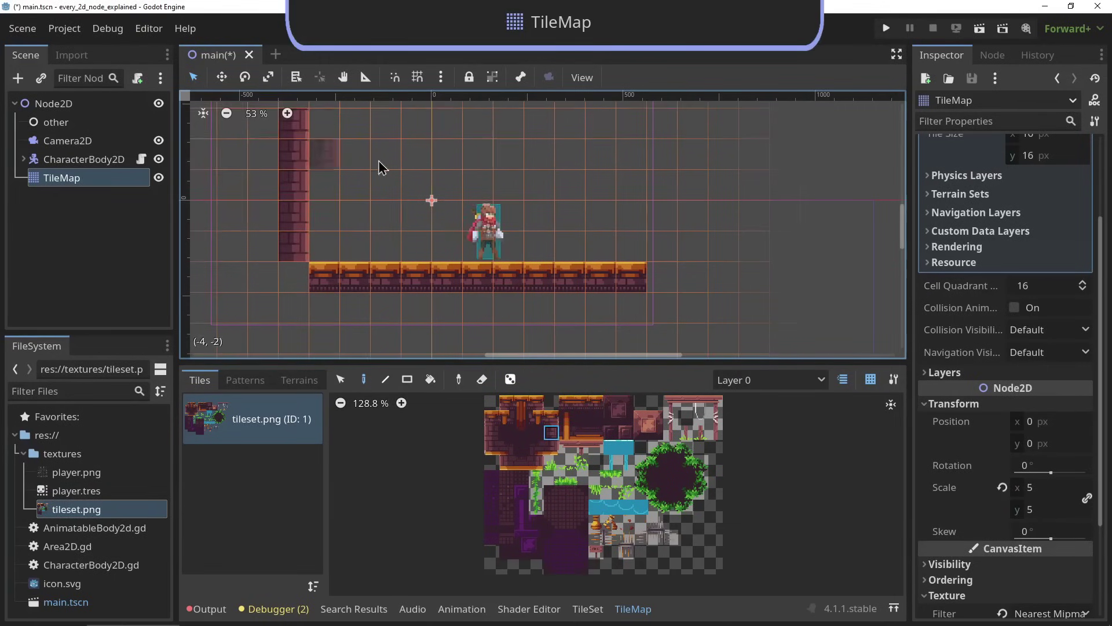
Paint a row of ceiling tiles and extend the wall column upward.
middle_click_drag(379, 167, 398, 248)
mouse_move(342, 174)
left_mouse_down()
mouse_move(619, 200)
mouse_move(617, 110)
left_mouse_up()
middle_click_drag(580, 133, 572, 175)
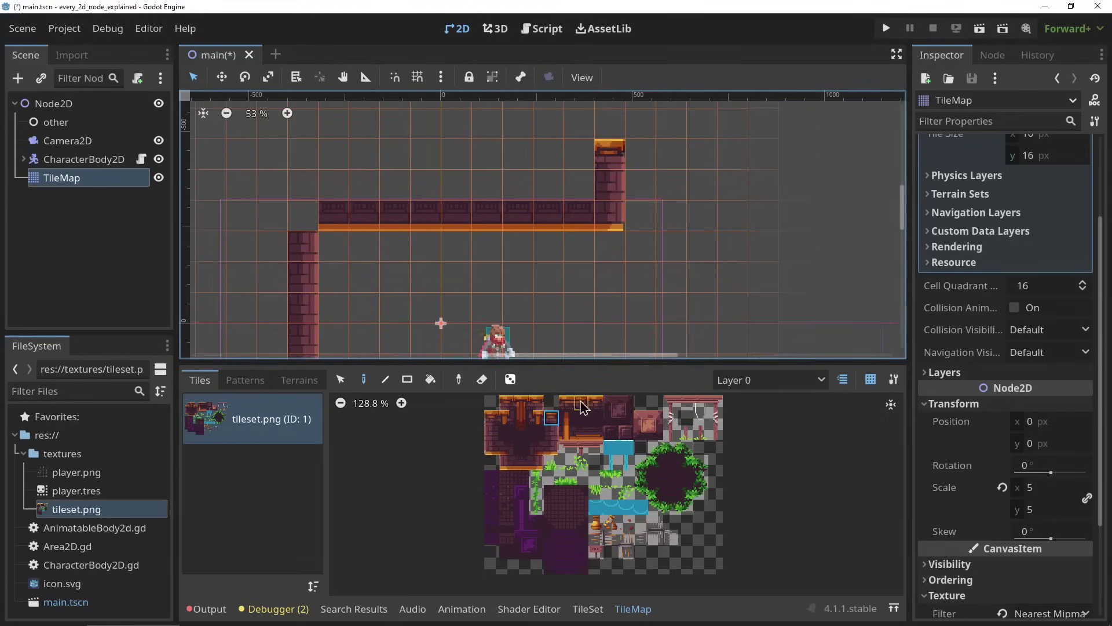
Paint orange-topped bricks along the top and dark tiles down the left wall and under the floor.
left_click(596, 402)
mouse_move(608, 153)
left_mouse_down()
mouse_move(460, 156)
mouse_move(365, 186)
left_mouse_up()
mouse_move(591, 184)
left_mouse_down()
mouse_move(308, 219)
mouse_move(302, 157)
left_mouse_up()
middle_click_drag(298, 174, 303, 104)
left_click_drag(278, 106, 278, 347)
middle_click_drag(278, 347, 279, 291)
left_click_drag(425, 312, 405, 303)
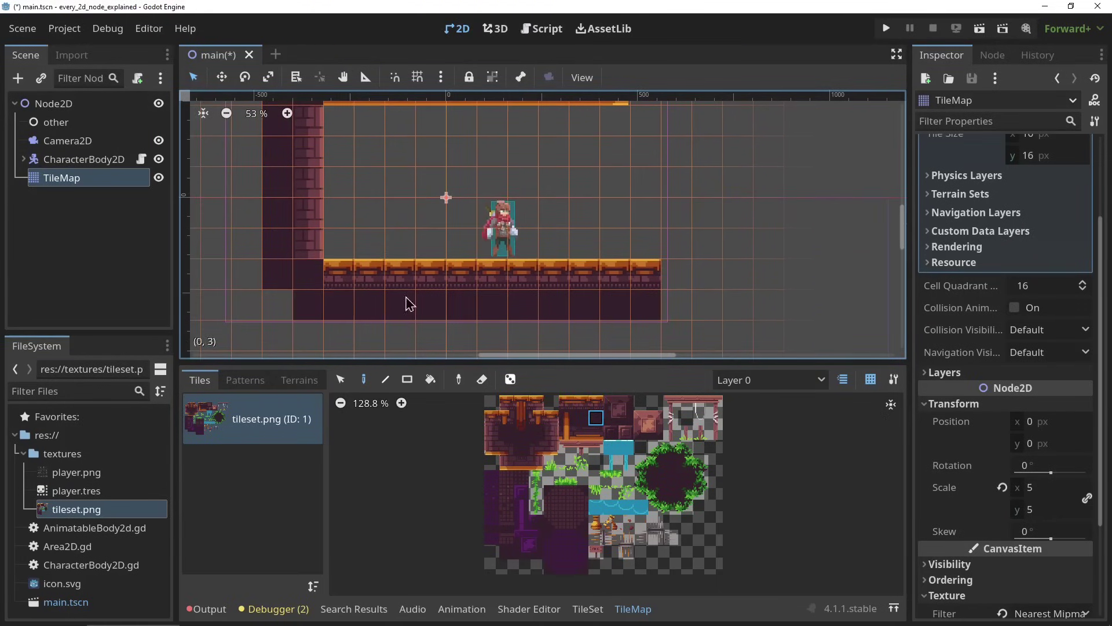
Fill the areas below the floor and left wall with dark tiles, then run the scene.
scroll(375, 248, "down", 4)
left_click_drag(551, 287, 197, 355)
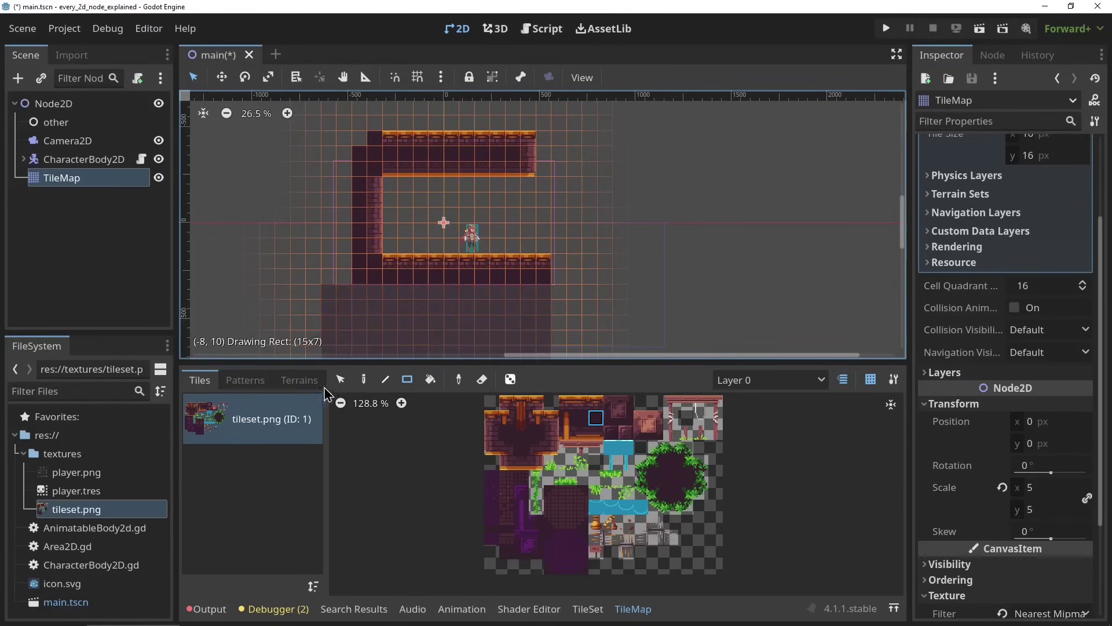
left_click_drag(371, 290, 298, 110)
scroll(440, 288, "up", 1)
left_click_drag(439, 288, 428, 267)
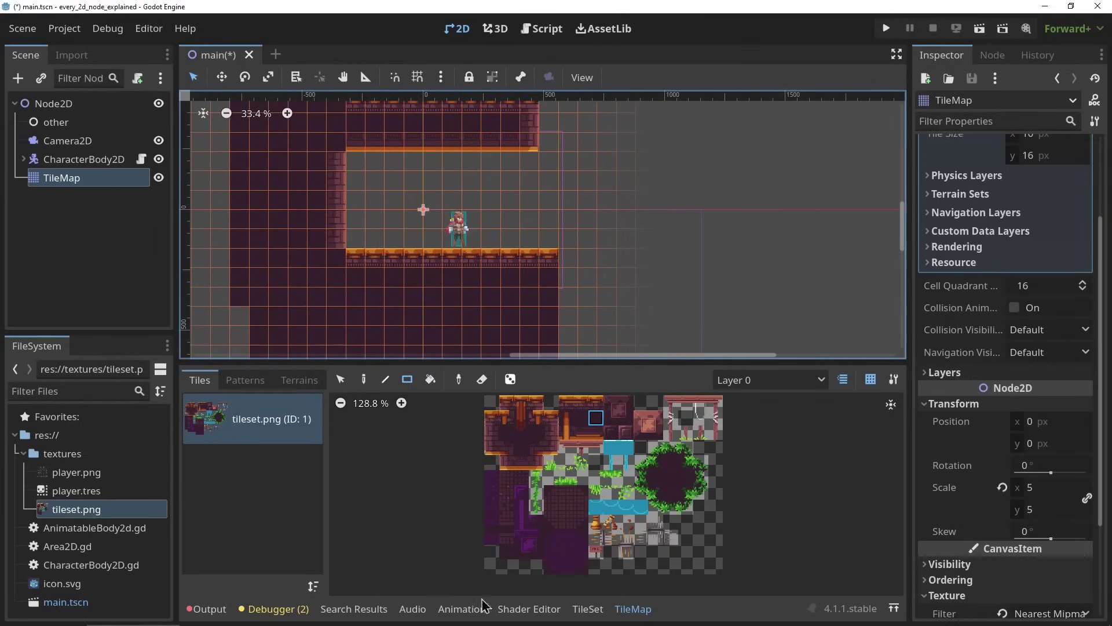
left_click(588, 608)
scroll(385, 522, "down", 1)
left_click(979, 28)
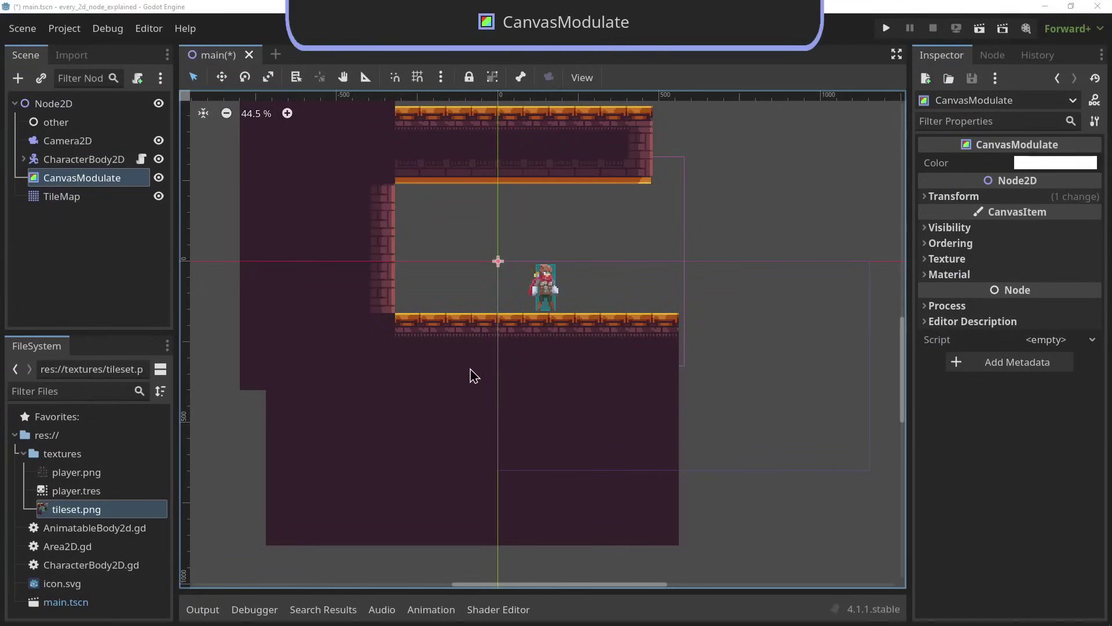
Darken the CanvasModulate colour to grey 777777 in the colour picker.
left_click(1055, 163)
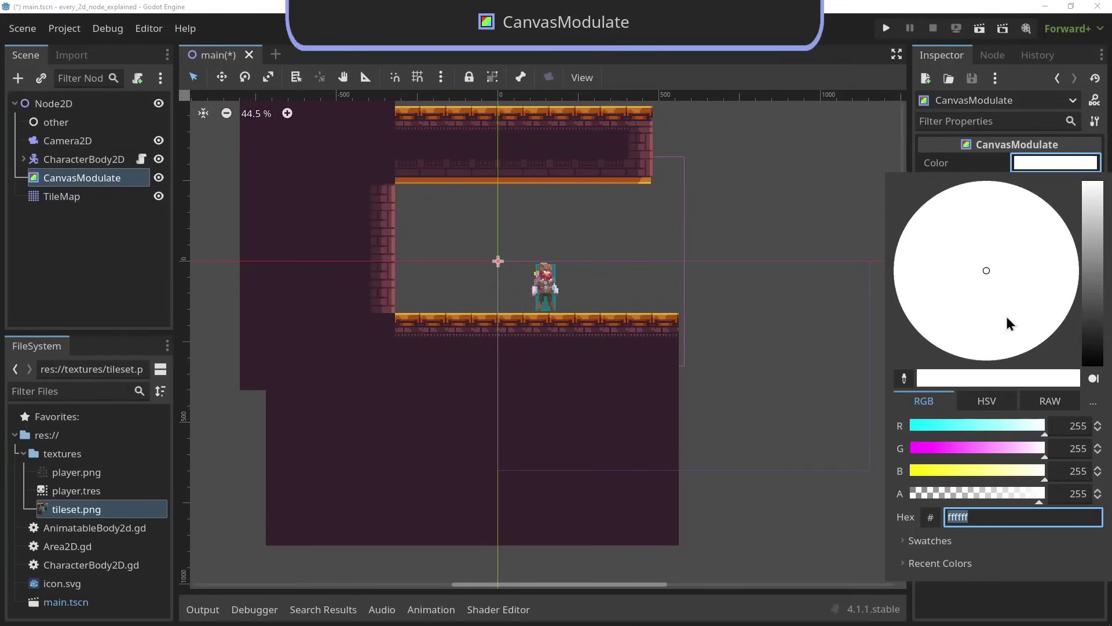
left_click_drag(1099, 219, 1101, 275)
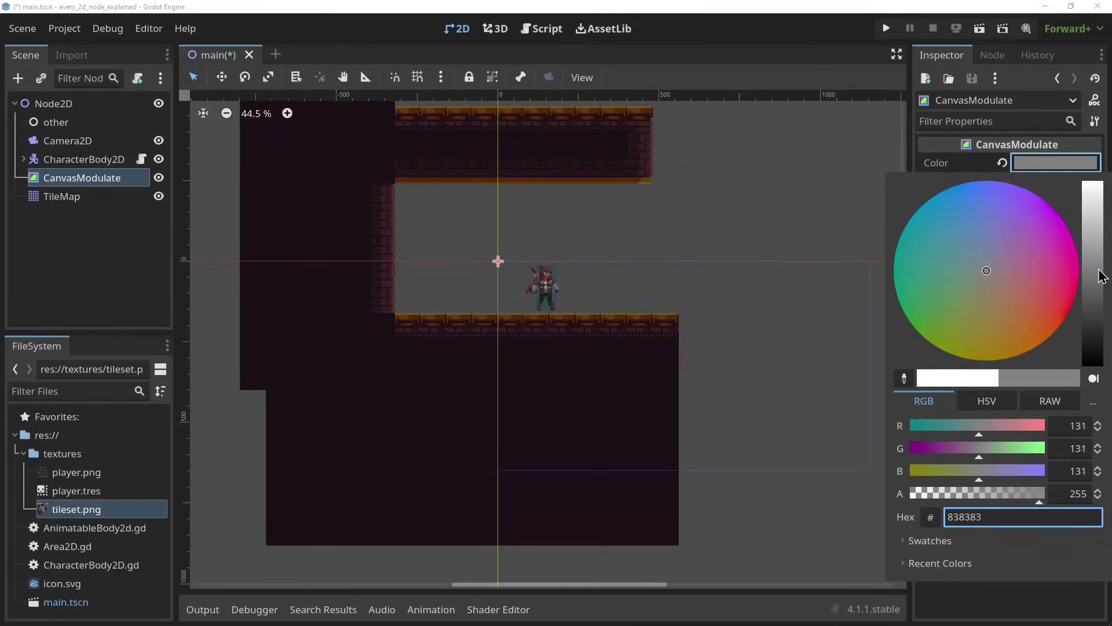
left_click(800, 302)
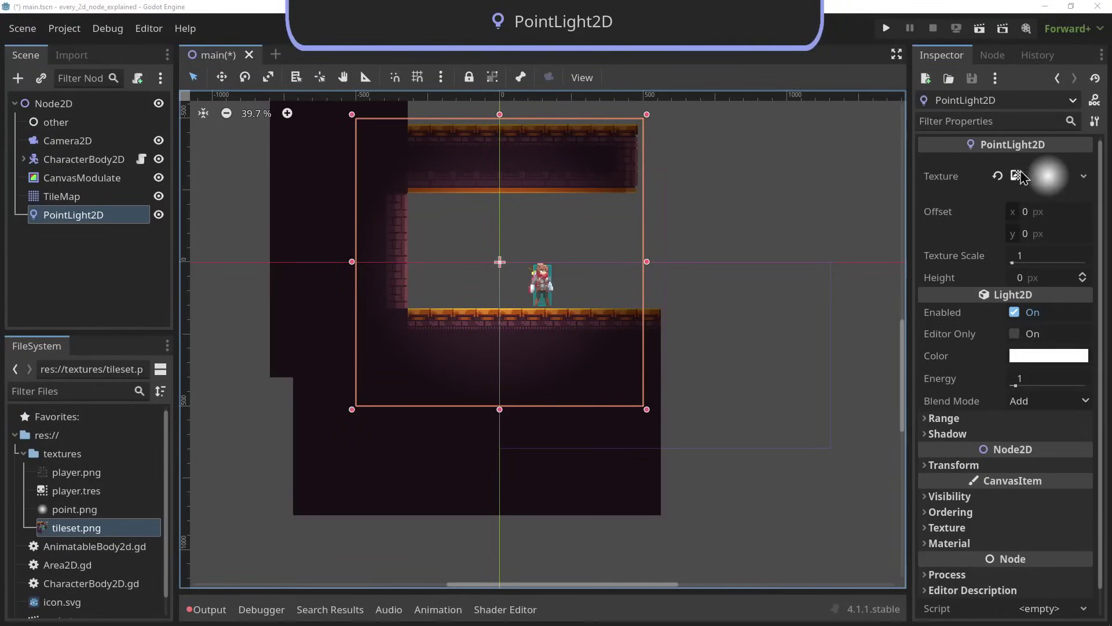
Clear the PointLight2D texture and quick-load icon.svg as its texture.
left_click(998, 177)
left_click(1045, 164)
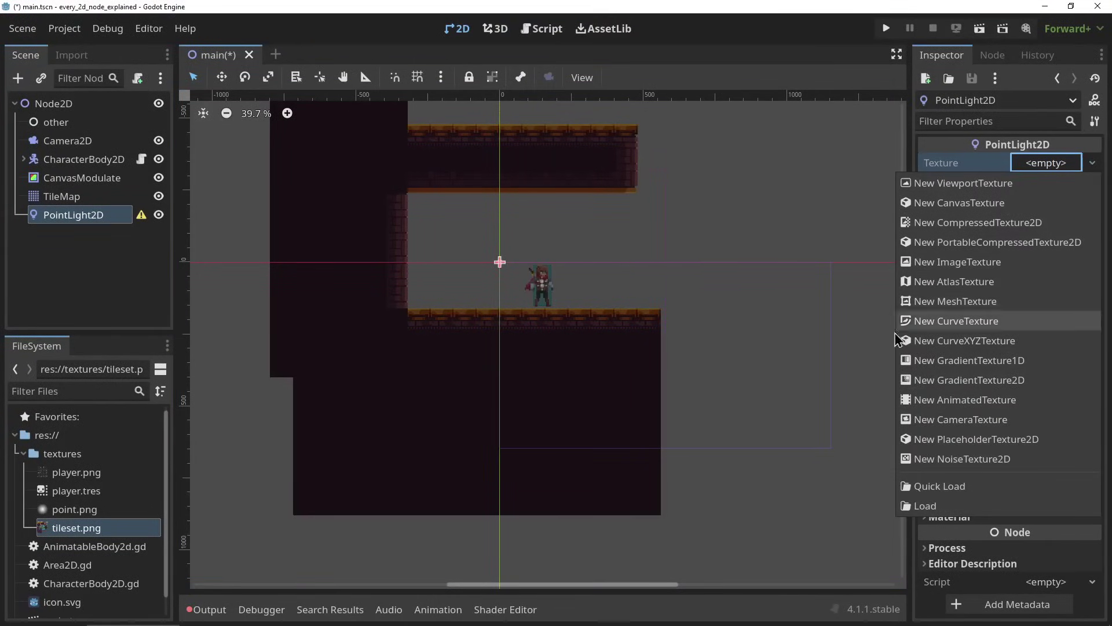
left_click(932, 487)
double_click(523, 295)
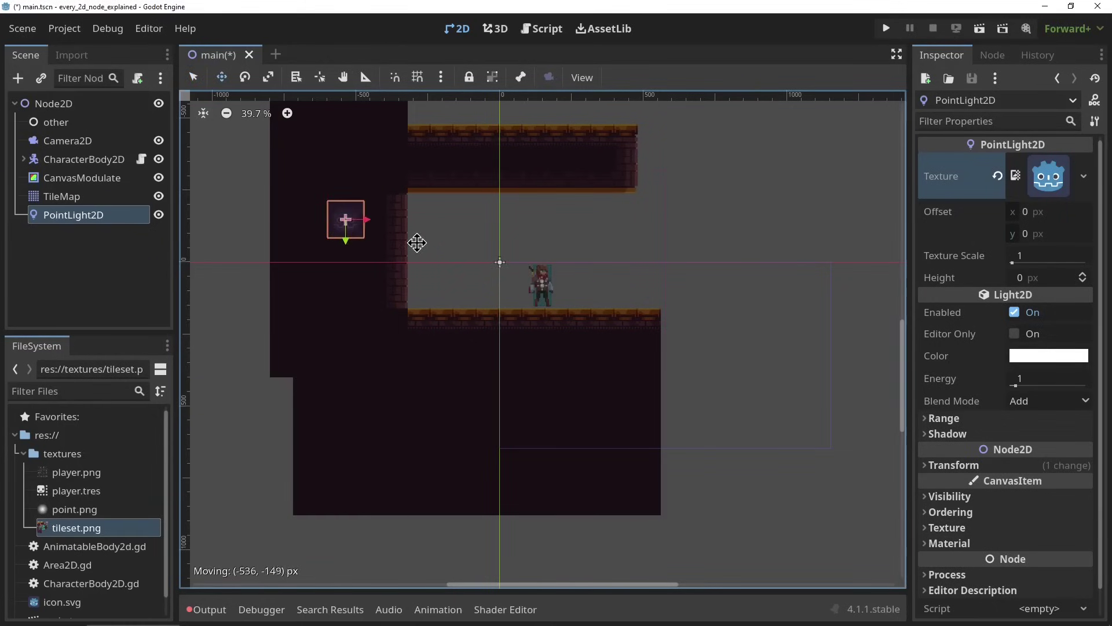
Replace the light's texture with point.png and move the light near the left wall.
left_click(998, 177)
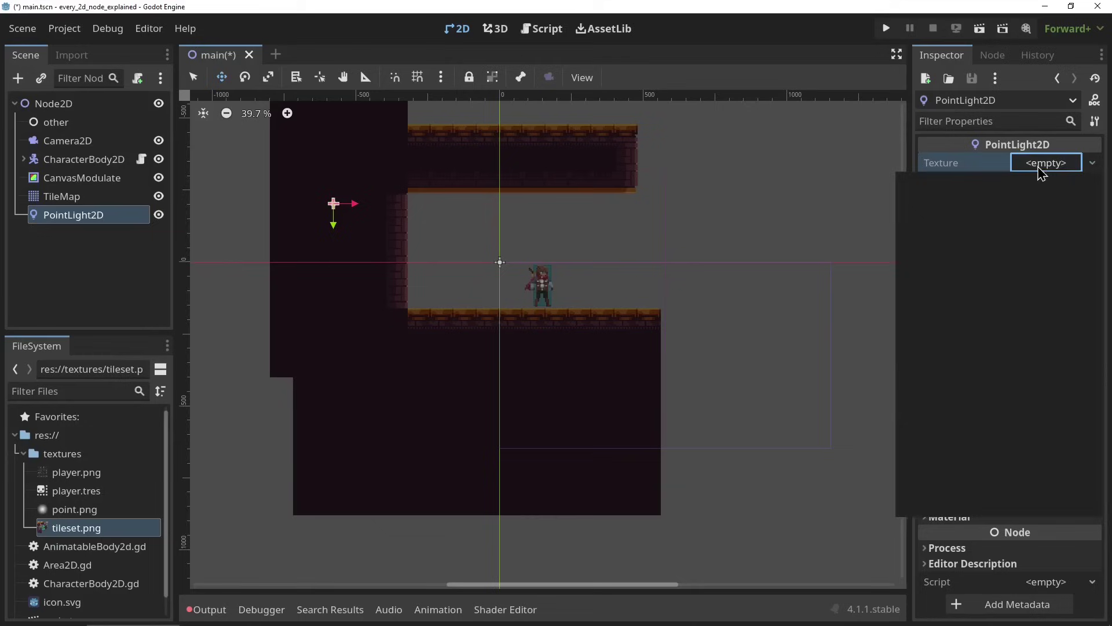
left_click(1046, 162)
left_click(950, 486)
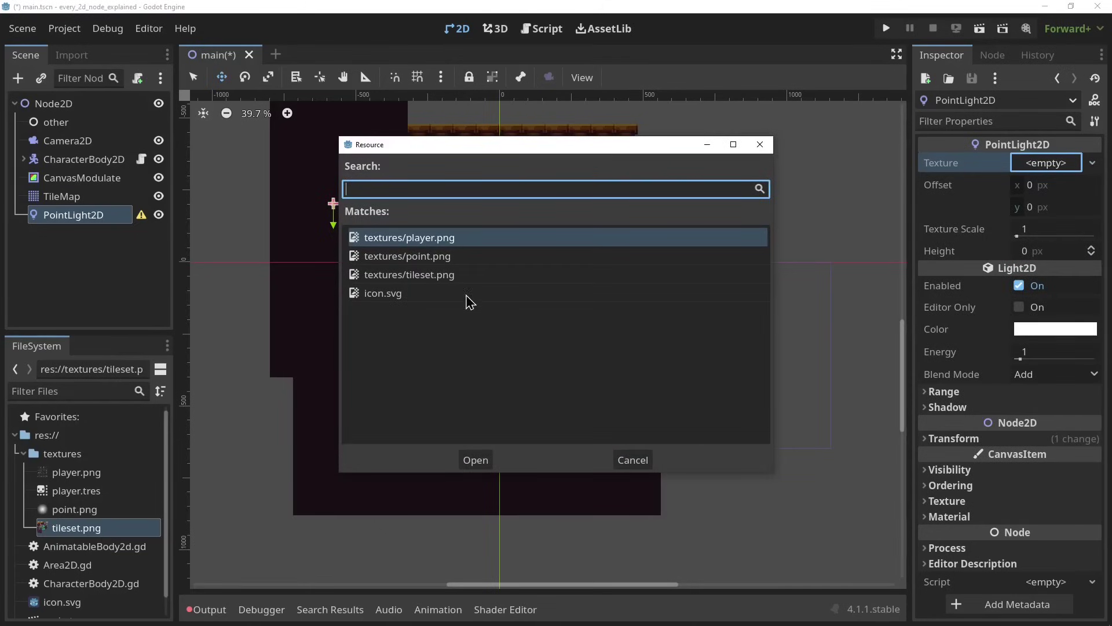
double_click(458, 257)
left_click_drag(453, 307, 580, 346)
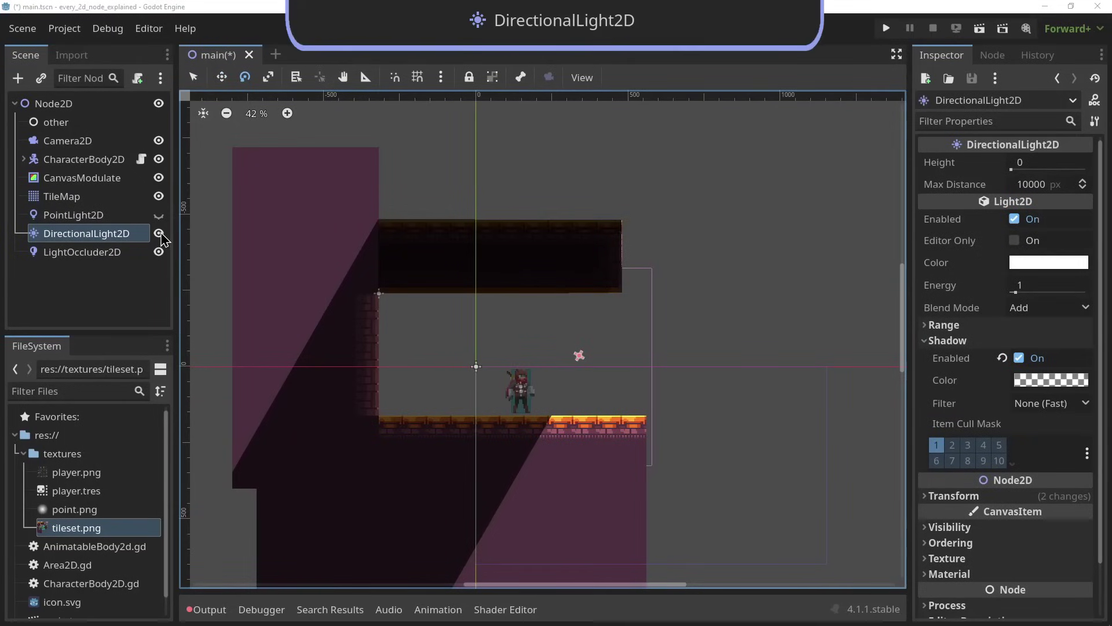
Rotate the DirectionalLight2D to about 31.6° so the shadows slant.
left_click(159, 233)
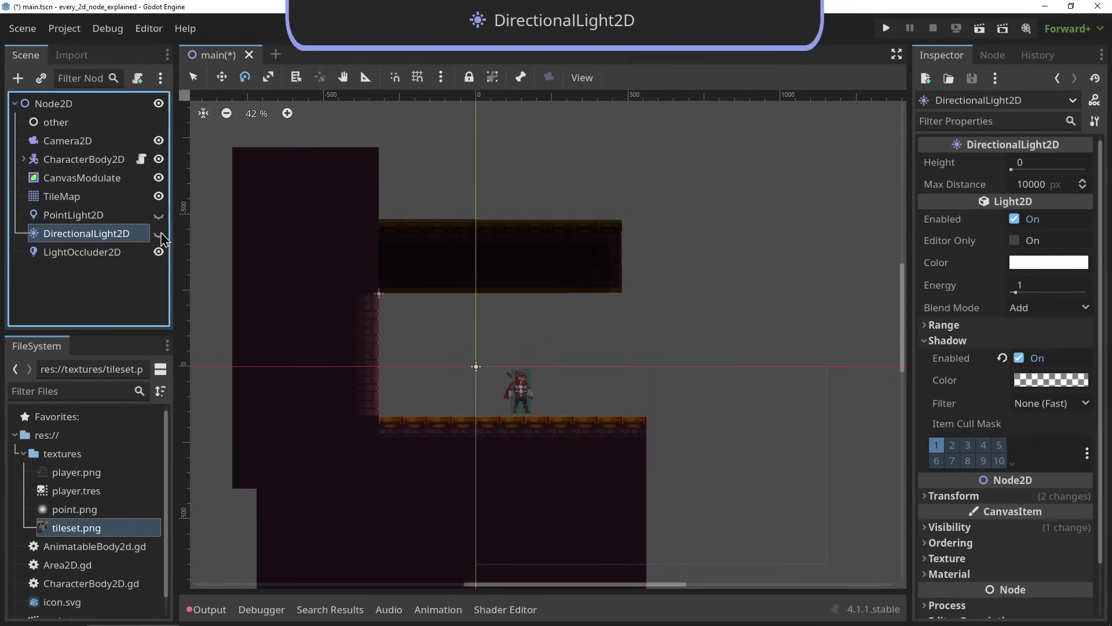
left_click(159, 233)
left_click_drag(427, 429, 478, 406)
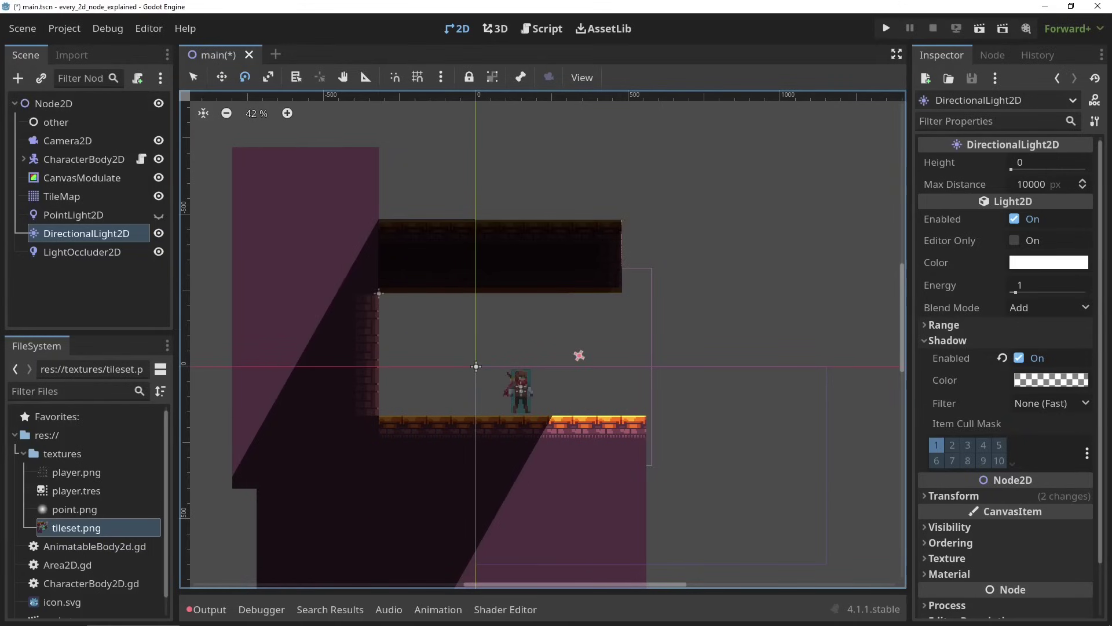
Select the LightOccluder2D and line its polygon up with the upper platform.
scroll(555, 332, "down", 1)
left_click(104, 252)
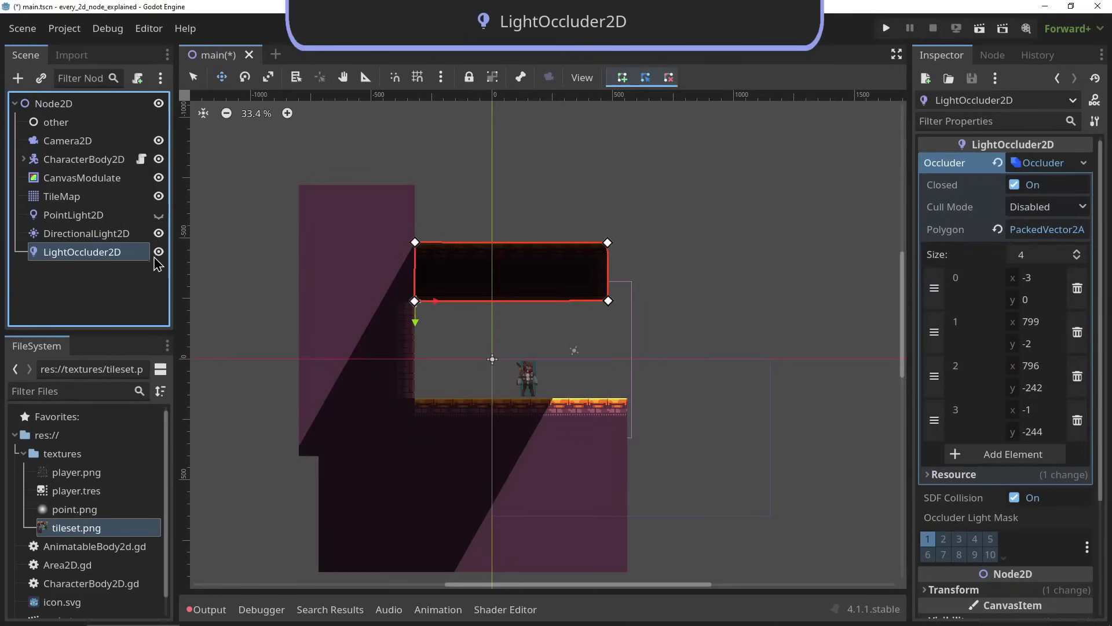
mouse_move(439, 383)
left_mouse_down()
mouse_move(372, 467)
mouse_move(460, 497)
mouse_move(461, 544)
mouse_move(437, 340)
mouse_move(402, 367)
mouse_move(422, 374)
mouse_move(437, 340)
mouse_move(444, 383)
left_mouse_up()
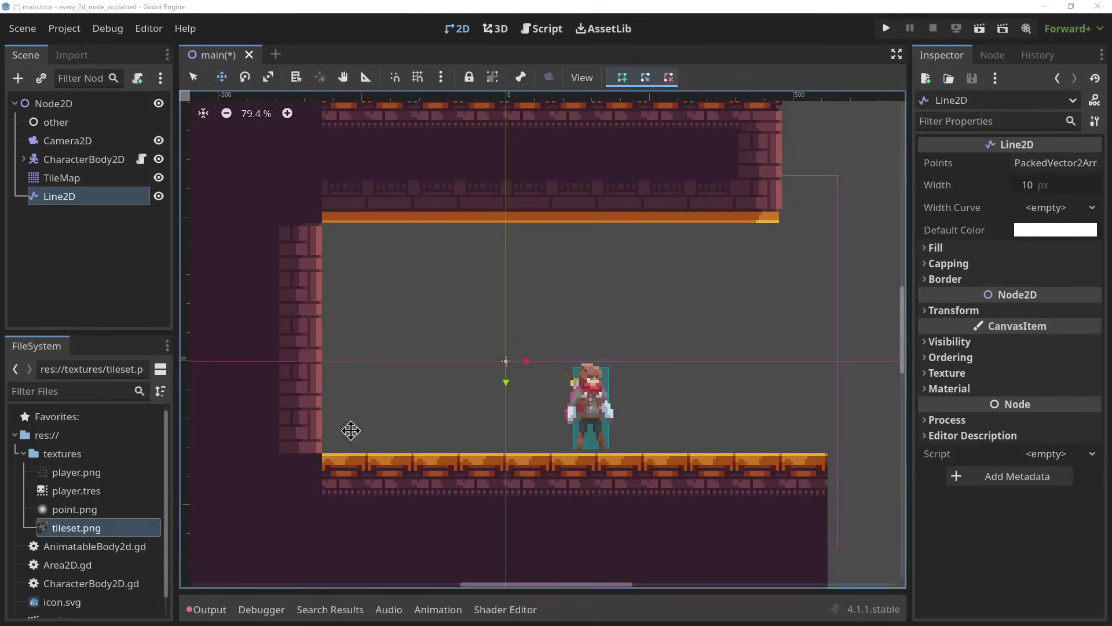
Add two points to the Line2D and raise its first point upward.
left_click(1046, 162)
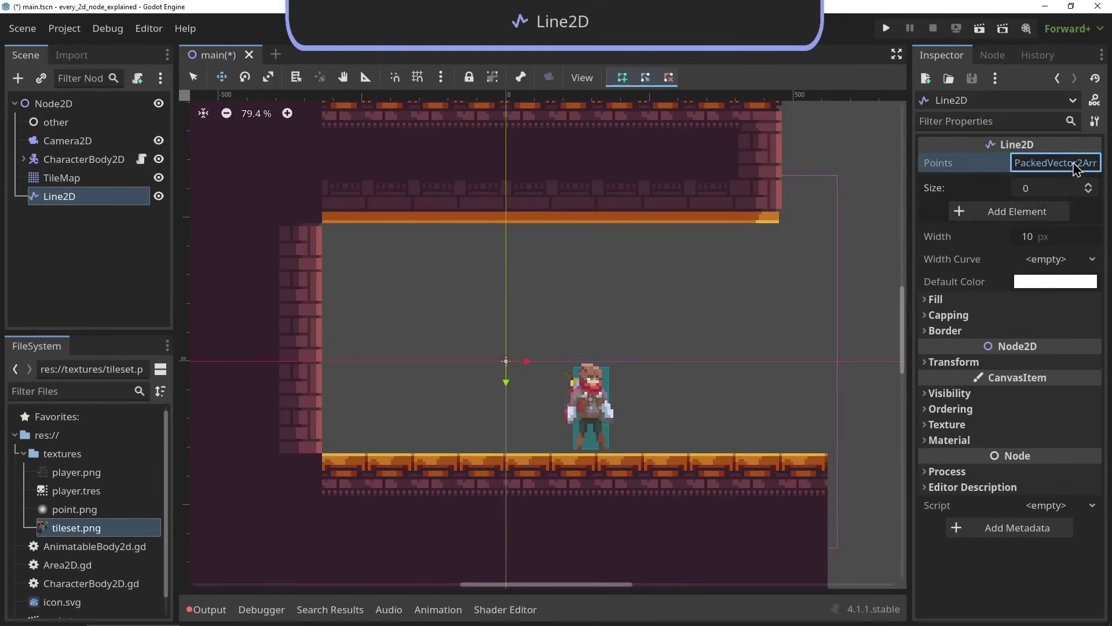
left_click(1014, 214)
left_click(1013, 255)
left_click_drag(579, 342, 577, 307)
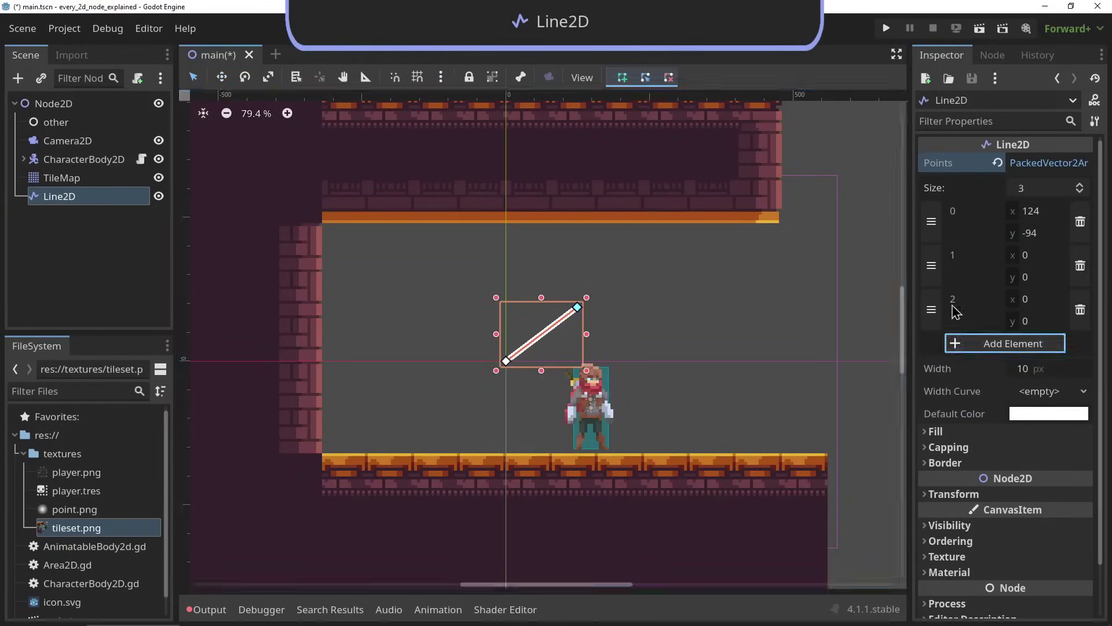
Give the Line2D a new Width Curve with control points so it tapers.
left_click(1049, 391)
left_click(1042, 417)
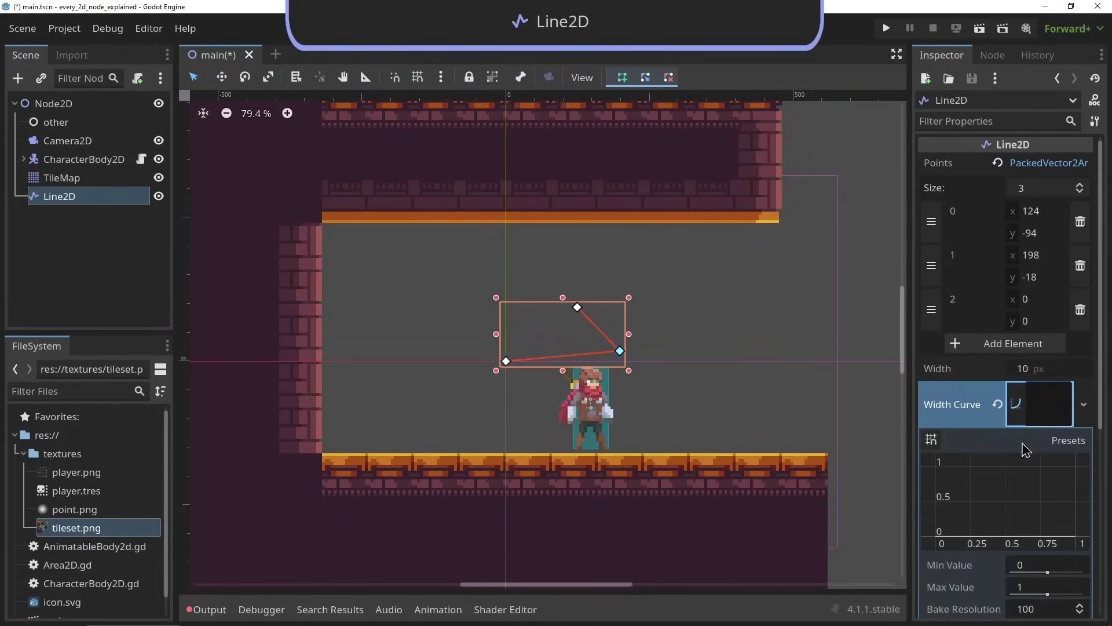
left_click(977, 481)
left_click_drag(1050, 530, 1053, 510)
scroll(645, 380, "up", 4)
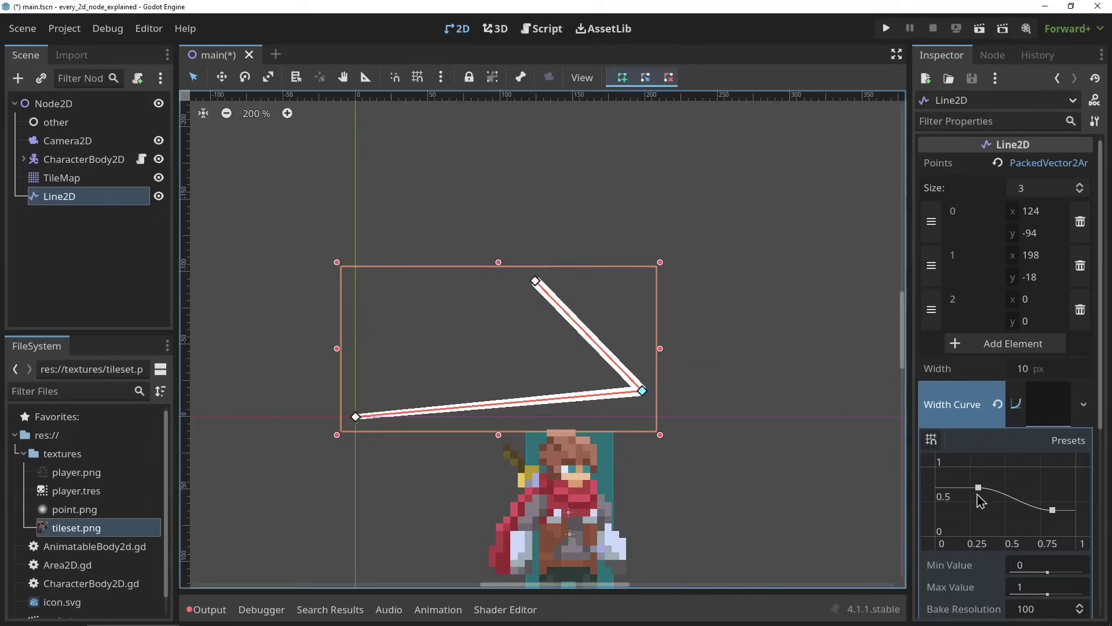
left_click_drag(979, 490, 975, 471)
scroll(955, 473, "down", 5)
Set the line's Joint, Begin Cap and End Cap modes all to Round.
left_click(954, 472)
left_click(1049, 481)
left_click(1037, 521)
left_click(1049, 503)
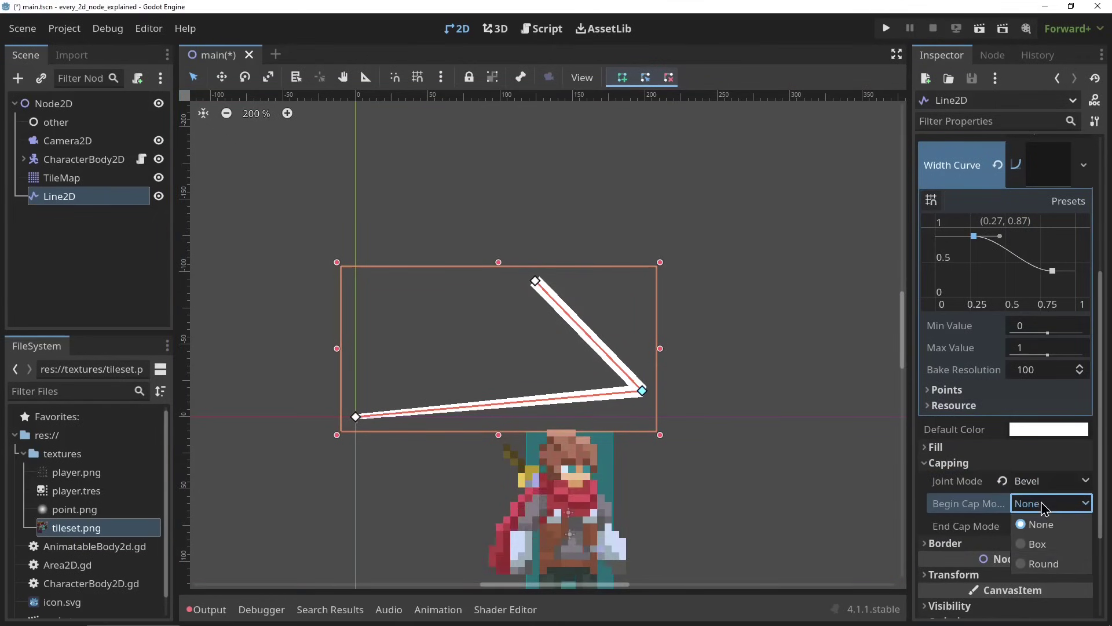
left_click(1037, 563)
left_click(1049, 525)
left_click(1036, 587)
left_click(1049, 481)
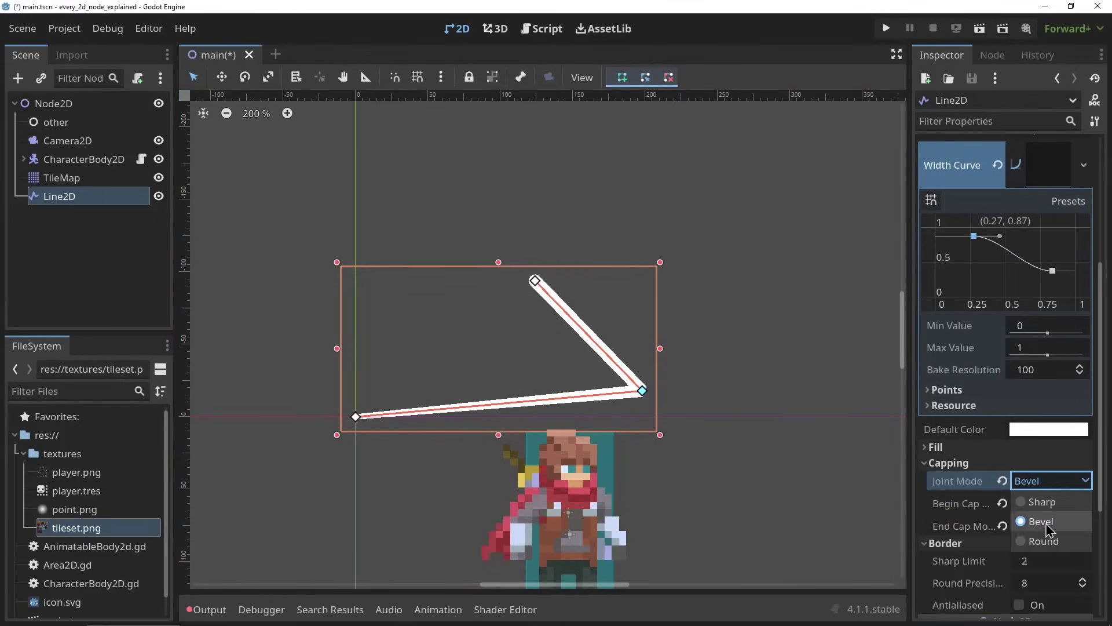
left_click(1037, 541)
Pull the line's top vertex up and right, then move the Marker2D into the room.
scroll(740, 441, "up", 2)
scroll(388, 339, "down", 2)
left_click_drag(616, 266, 807, 219)
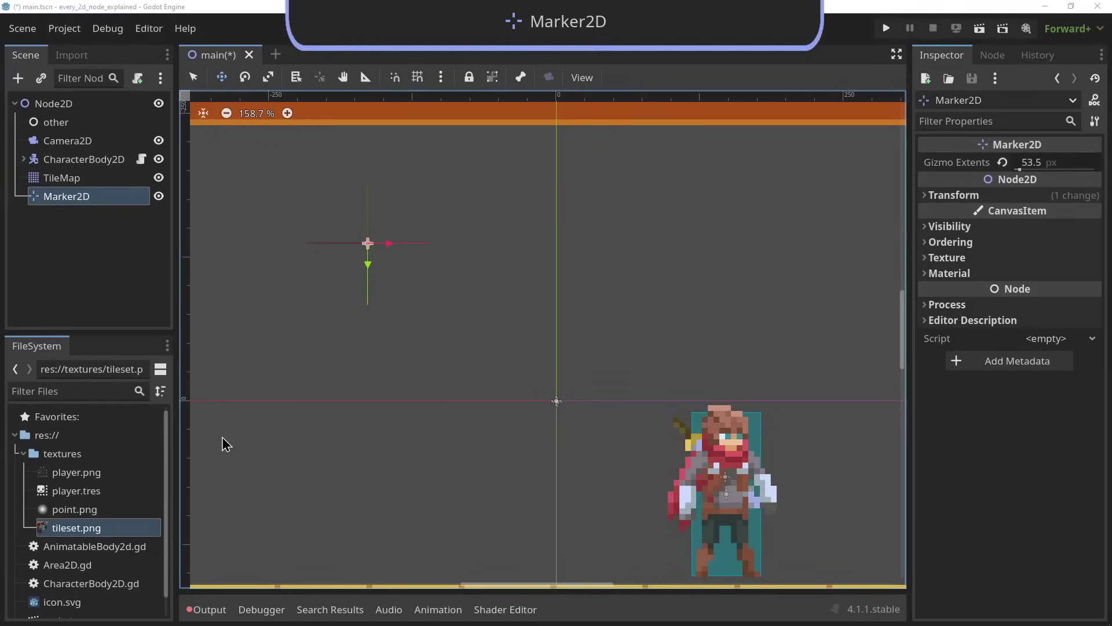
left_click_drag(401, 363, 450, 450)
Rotate and scale the Marker2D, and enlarge its Gizmo Extents.
key("e")
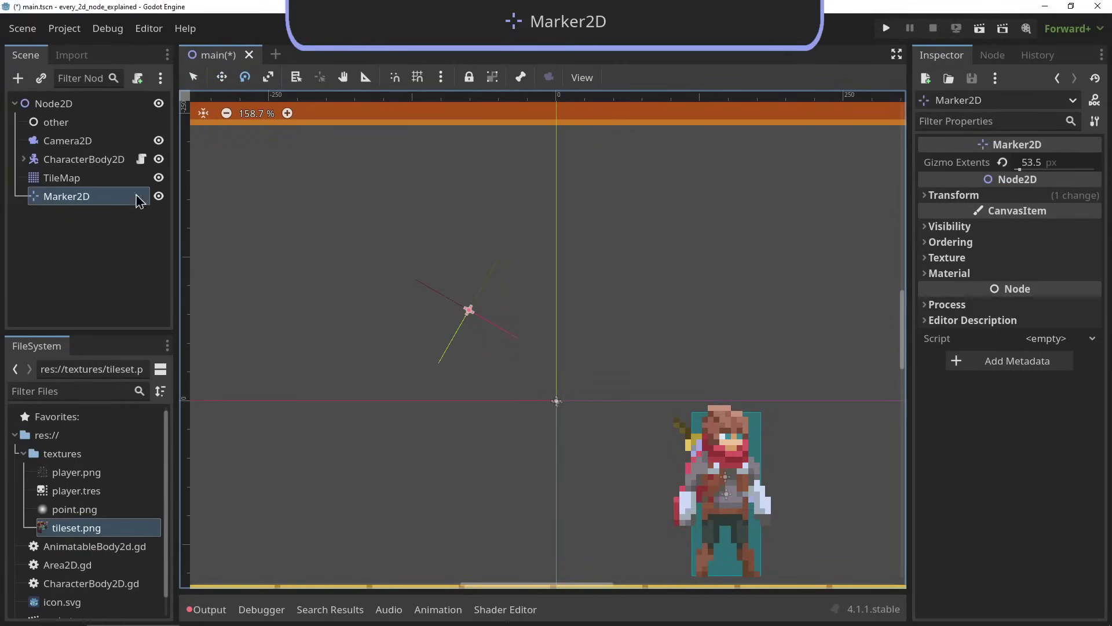
left_click(92, 105)
left_click(87, 197)
key("s")
mouse_move(406, 330)
left_mouse_down()
mouse_move(377, 340)
mouse_move(367, 370)
mouse_move(460, 372)
left_mouse_up()
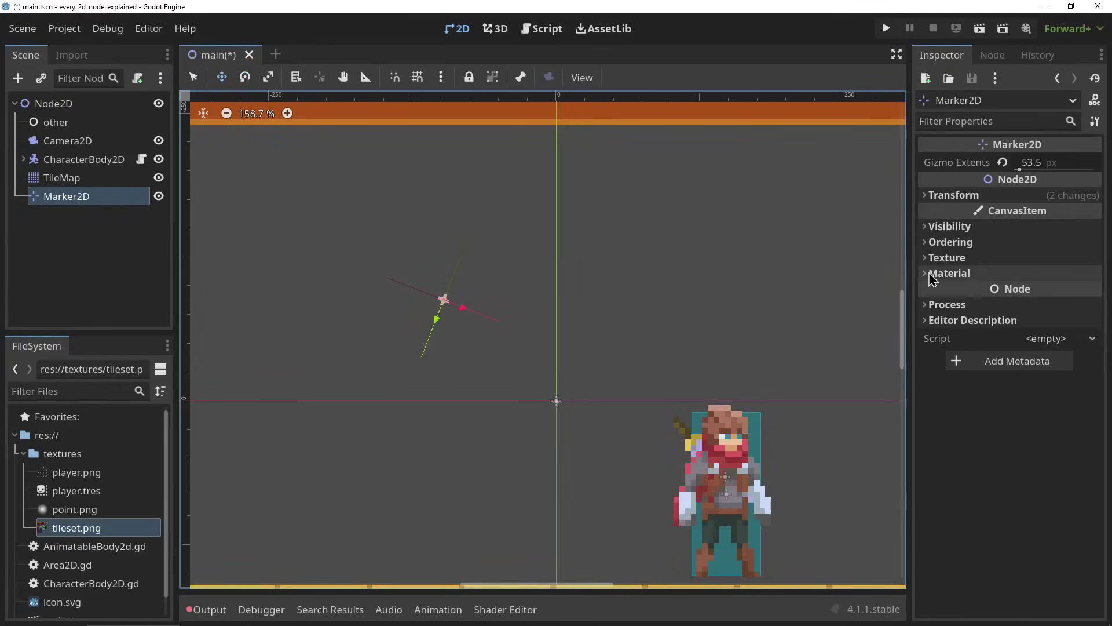
mouse_move(1018, 166)
left_mouse_down()
mouse_move(1034, 177)
mouse_move(1020, 179)
left_mouse_up()
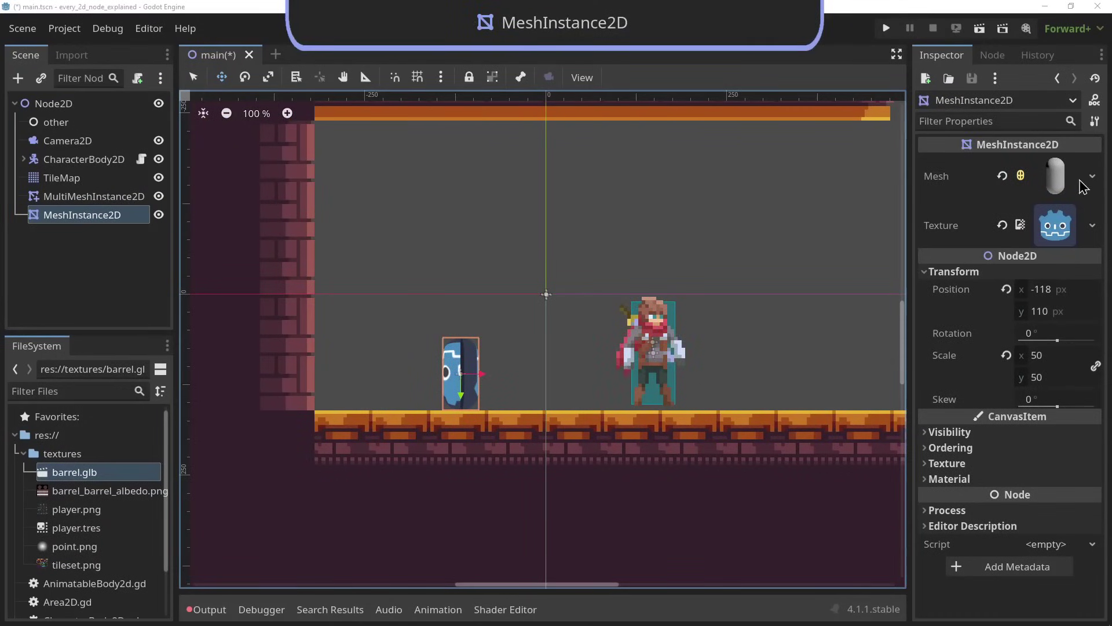
Give the MeshInstance2D a New CapsuleMesh and move it up and left.
left_click(1093, 176)
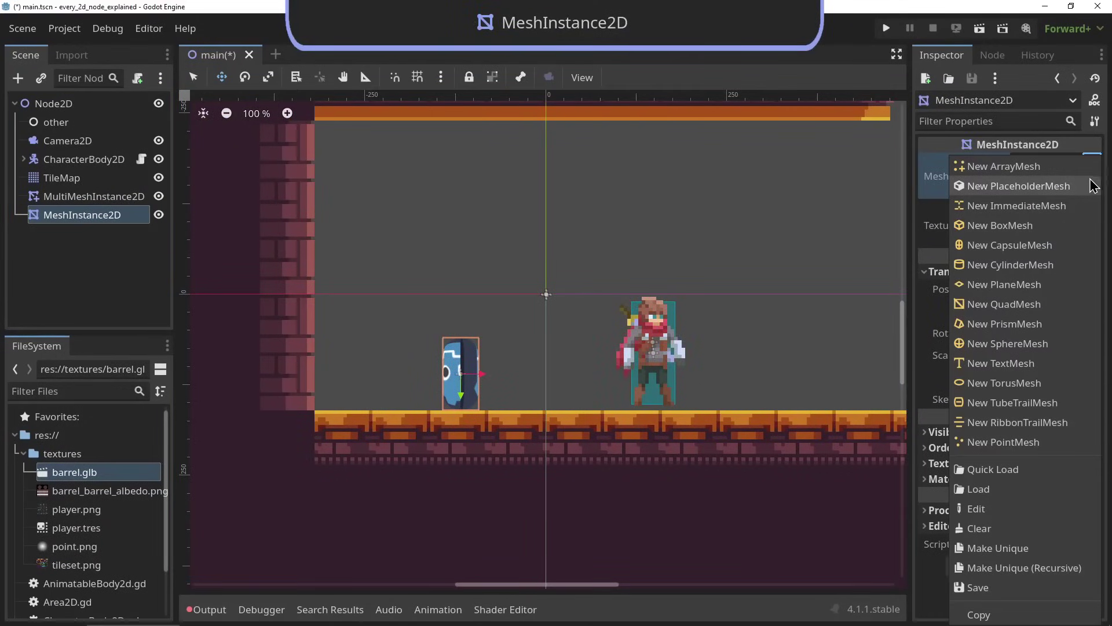
left_click(1023, 263)
left_click(1093, 176)
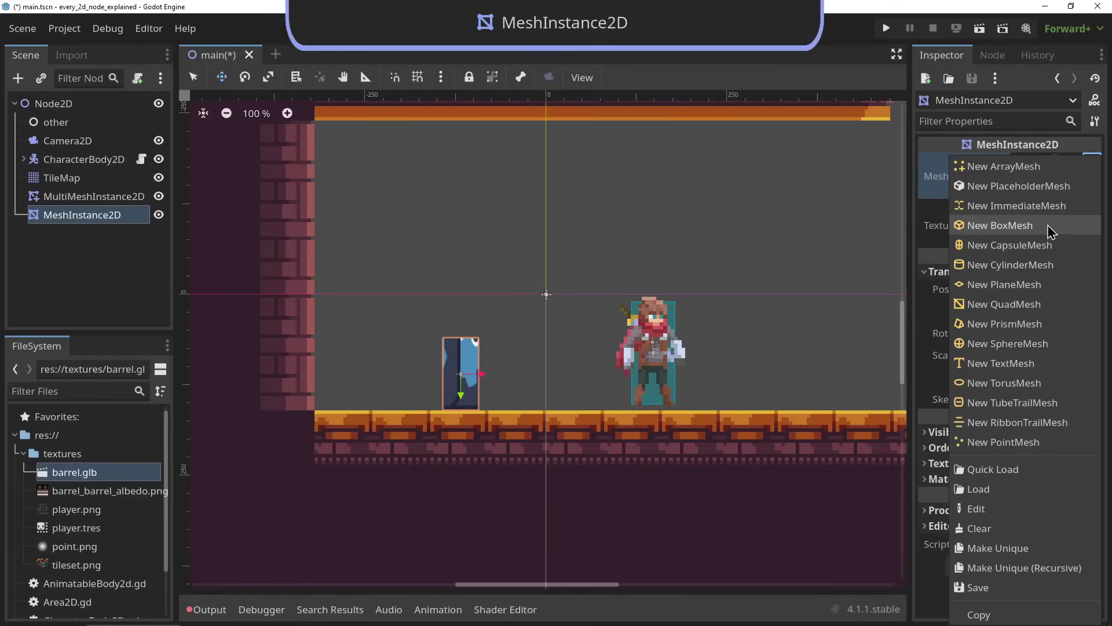
left_click(1043, 225)
left_click(1092, 177)
left_click(1049, 245)
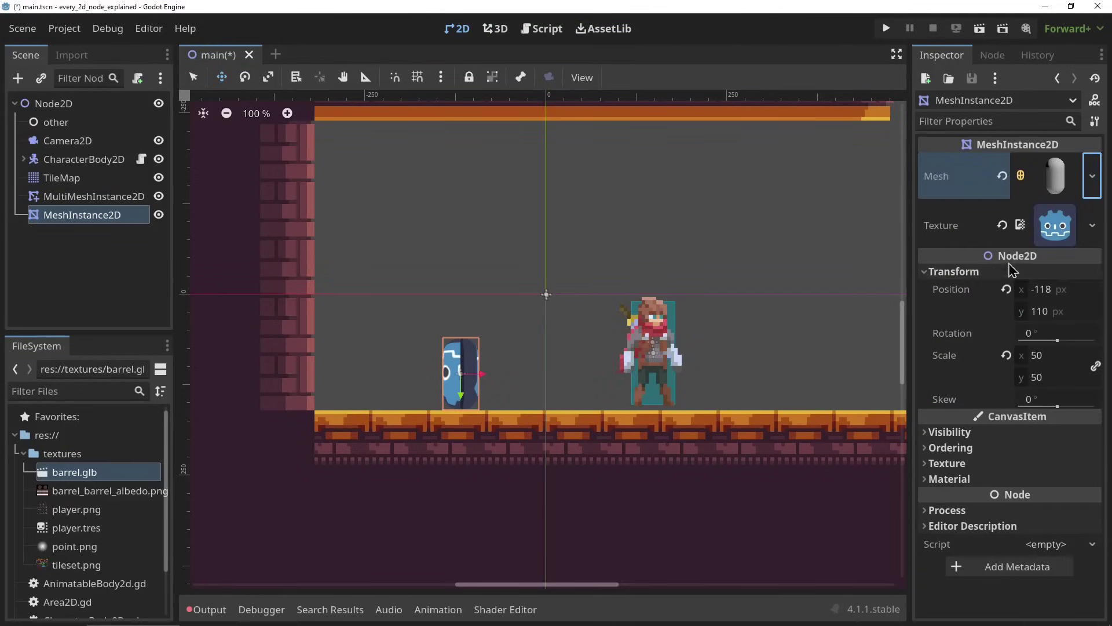
left_click_drag(511, 423, 506, 394)
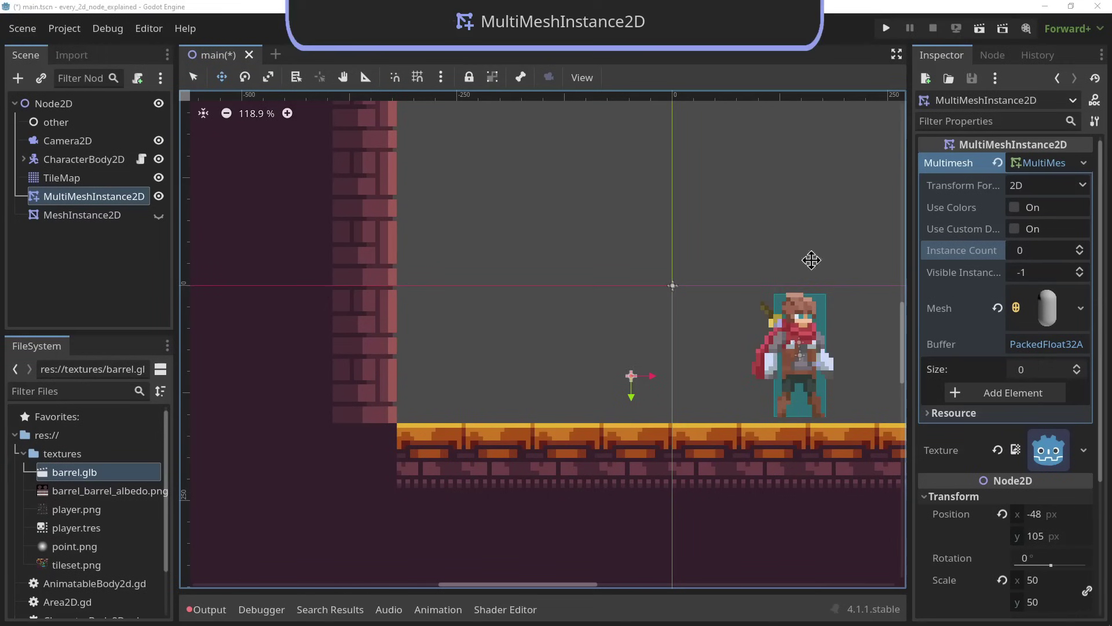
Set the MultiMesh Instance Count to 2, then raise it to 4, keeping 2 visible.
left_click(1062, 250)
type("2")
key("Return")
key("Tab")
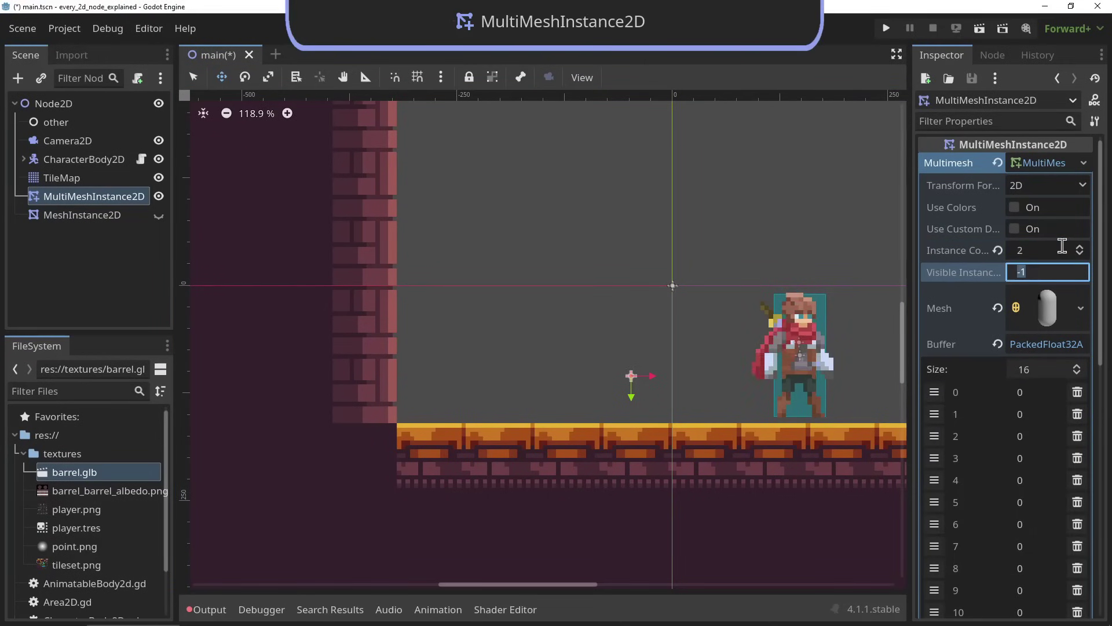
scroll(1019, 348, "down", 5)
scroll(1018, 347, "up", 3)
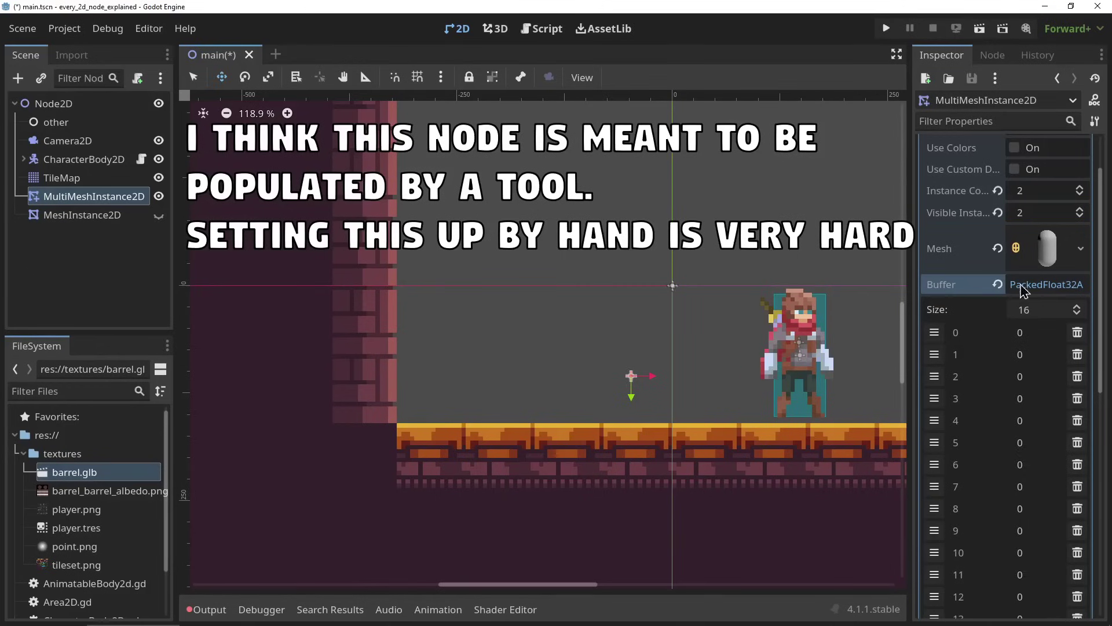
left_click(1037, 194)
type("4")
scroll(1058, 214, "up", 1)
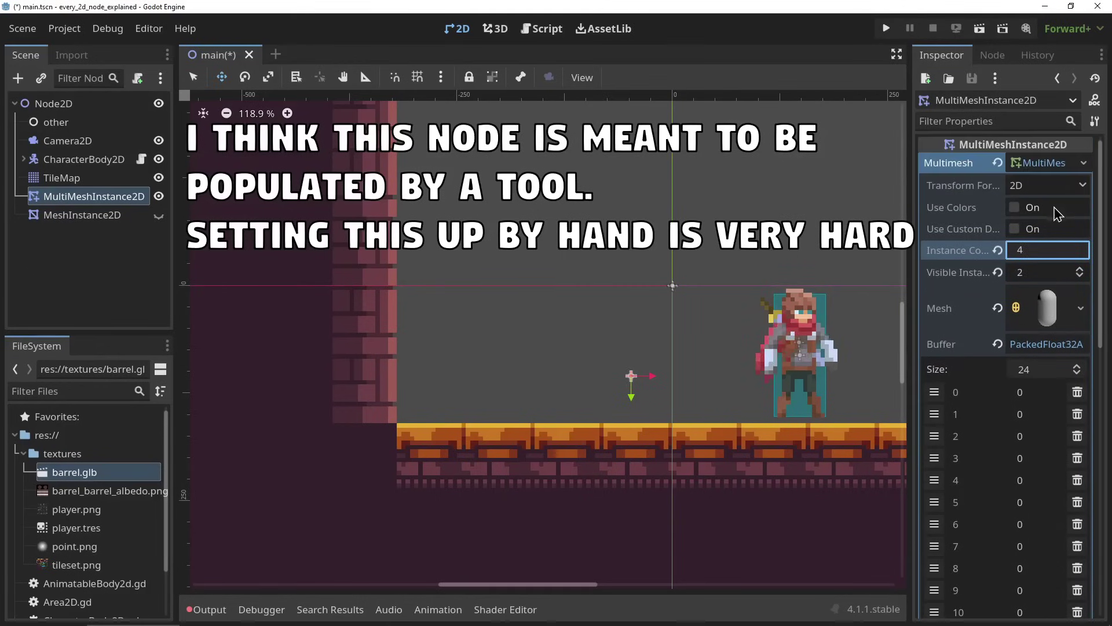
key("Return")
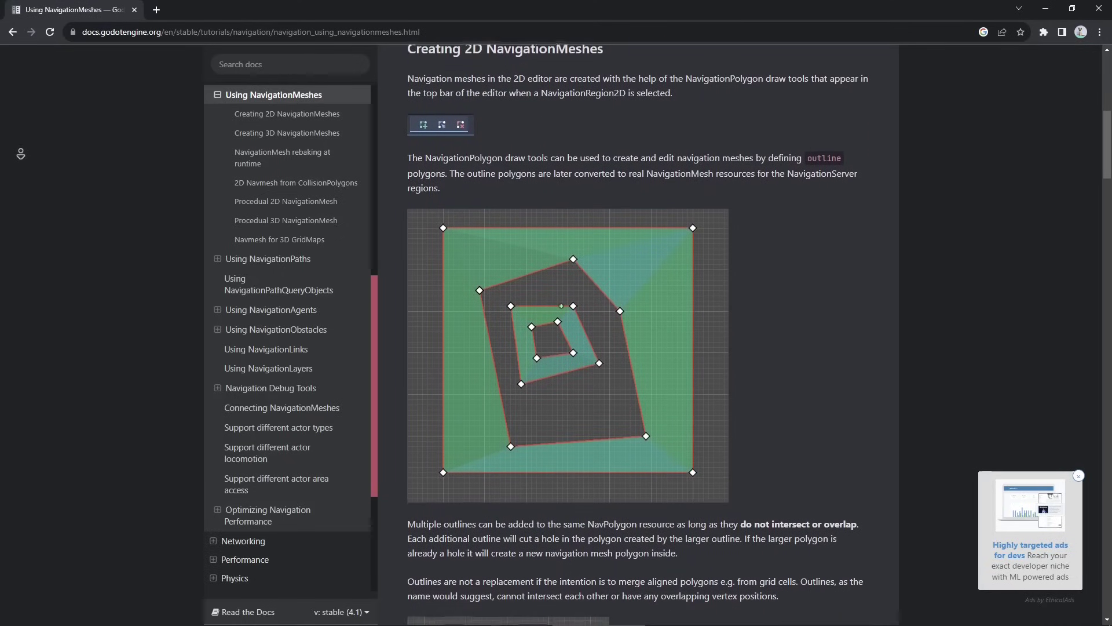
Stop autoscrolling at the Creating 2D NavigationMeshes section and its outline polygon image.
middle_click(24, 158)
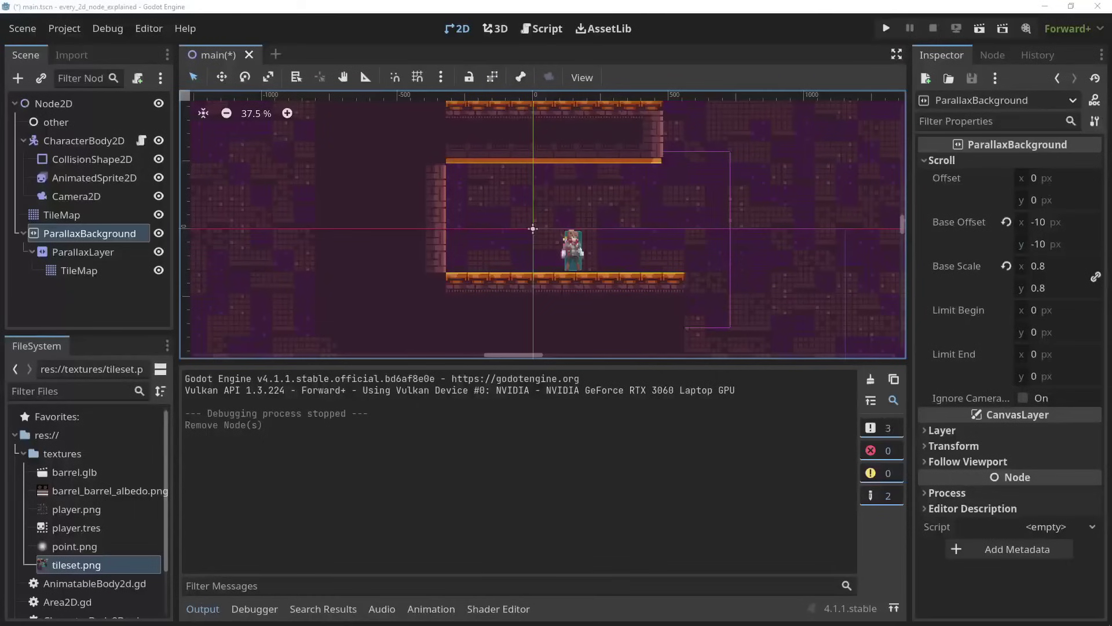
Make the ParallaxLayer's background tilemap visible.
left_click(97, 257)
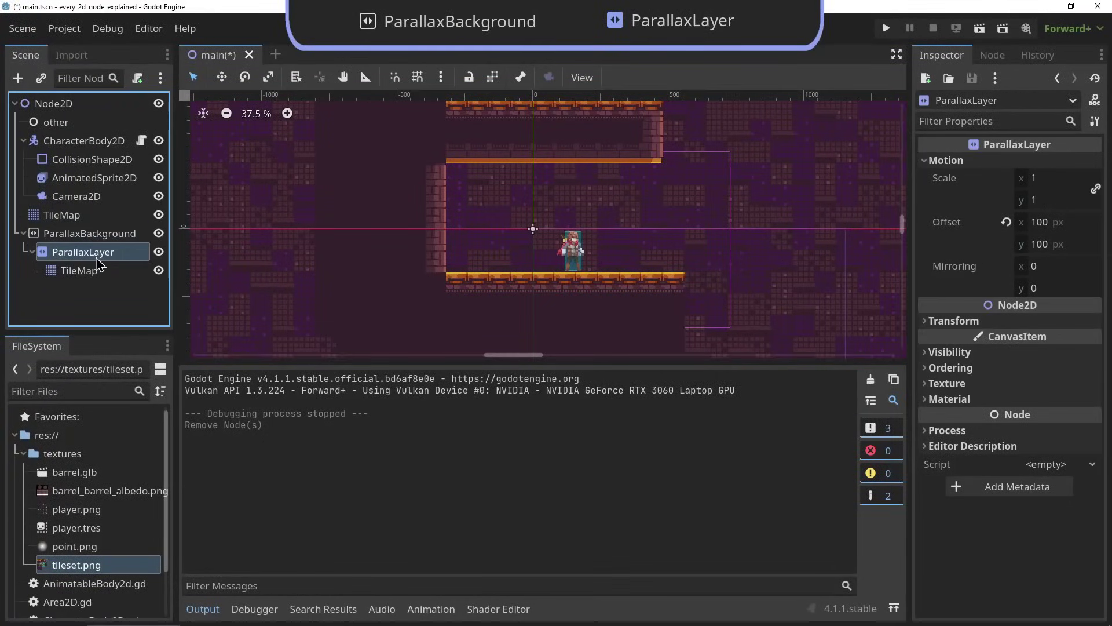
left_click(159, 252)
left_click(159, 252)
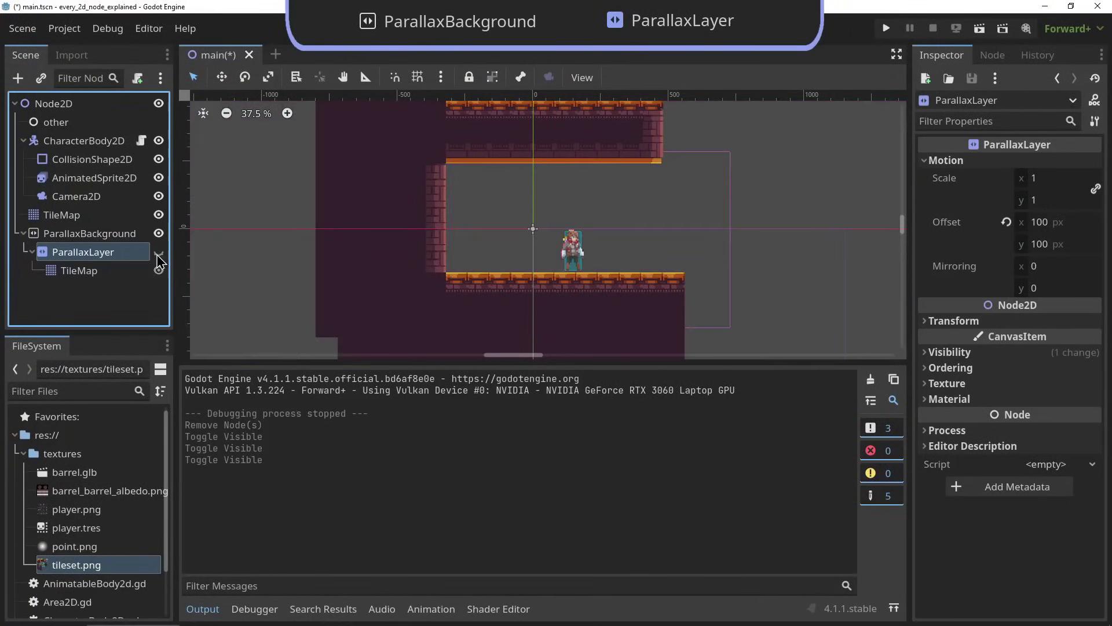
left_click(158, 252)
Run the current scene and move the character right, then left to the wall.
left_click(978, 34)
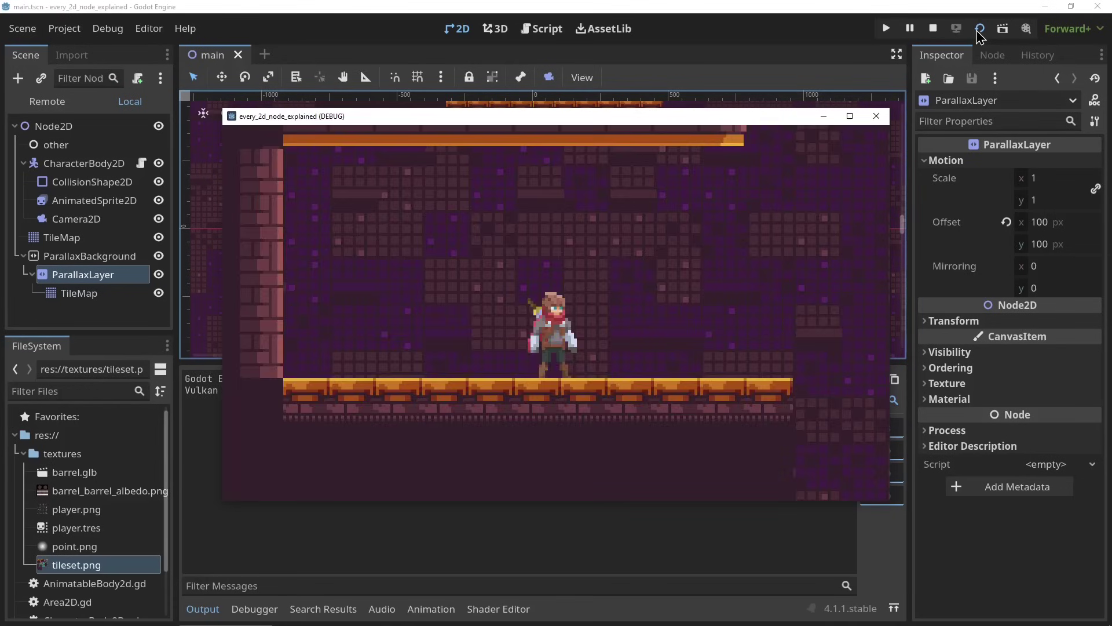
key("Right")
key("Left")
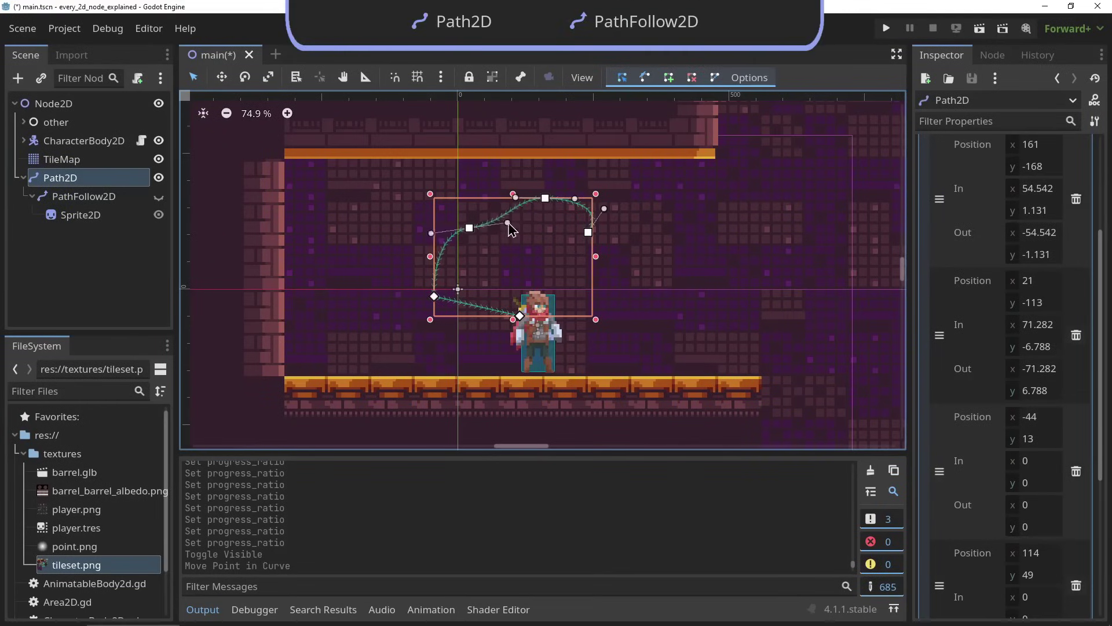
Adjust a Path2D curve handle, show the PathFollow2D sprite, and set Progress Ratio to about 0.49.
left_click_drag(471, 192, 449, 195)
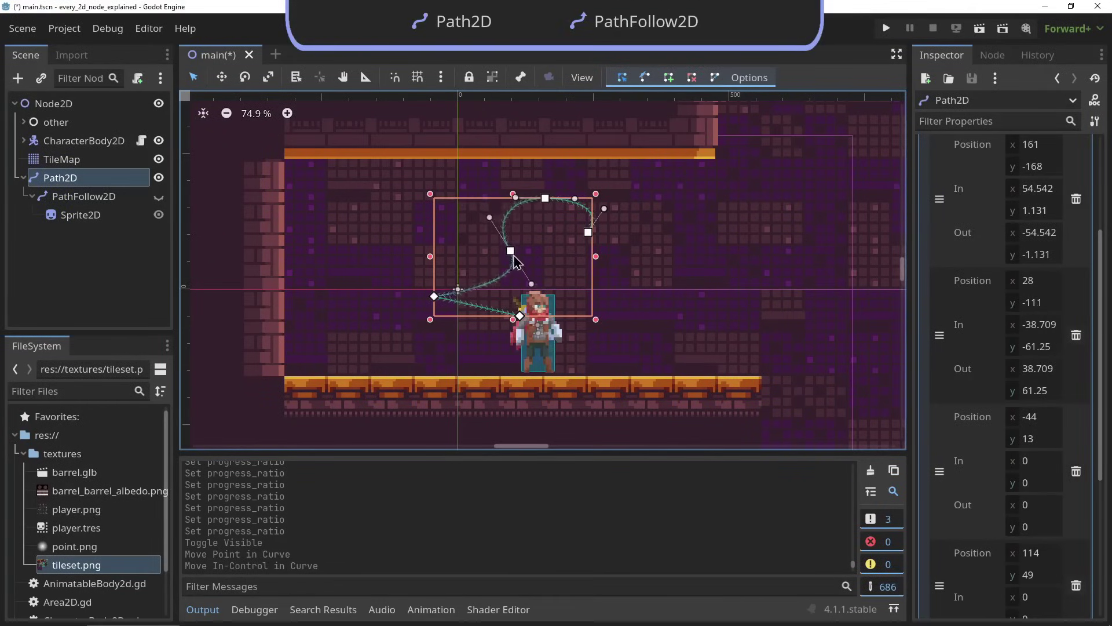
left_click(158, 197)
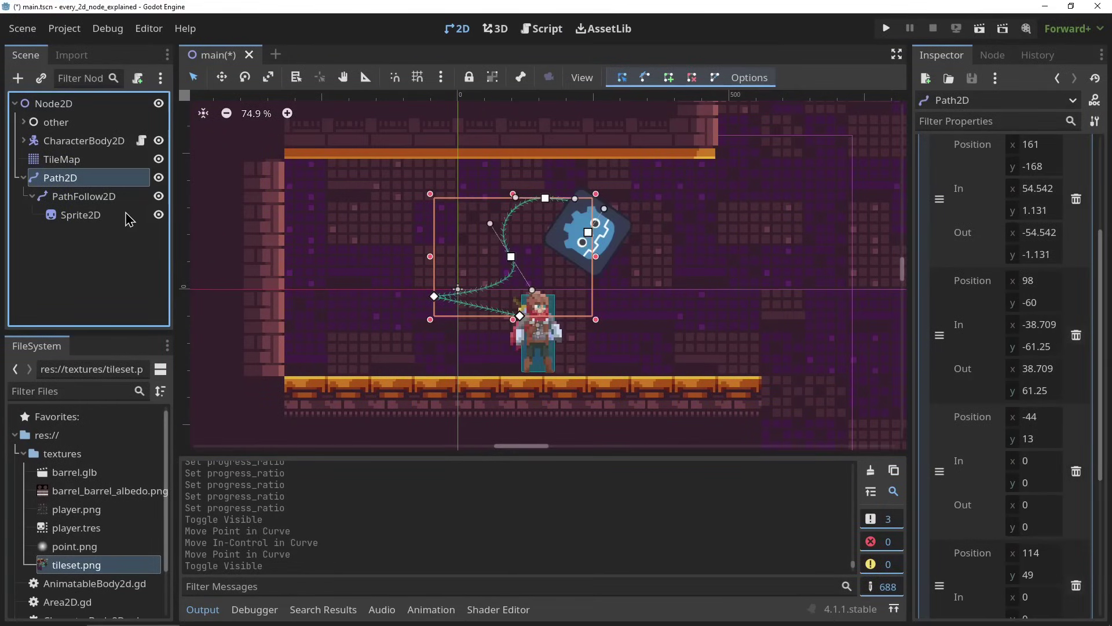
left_click(115, 199)
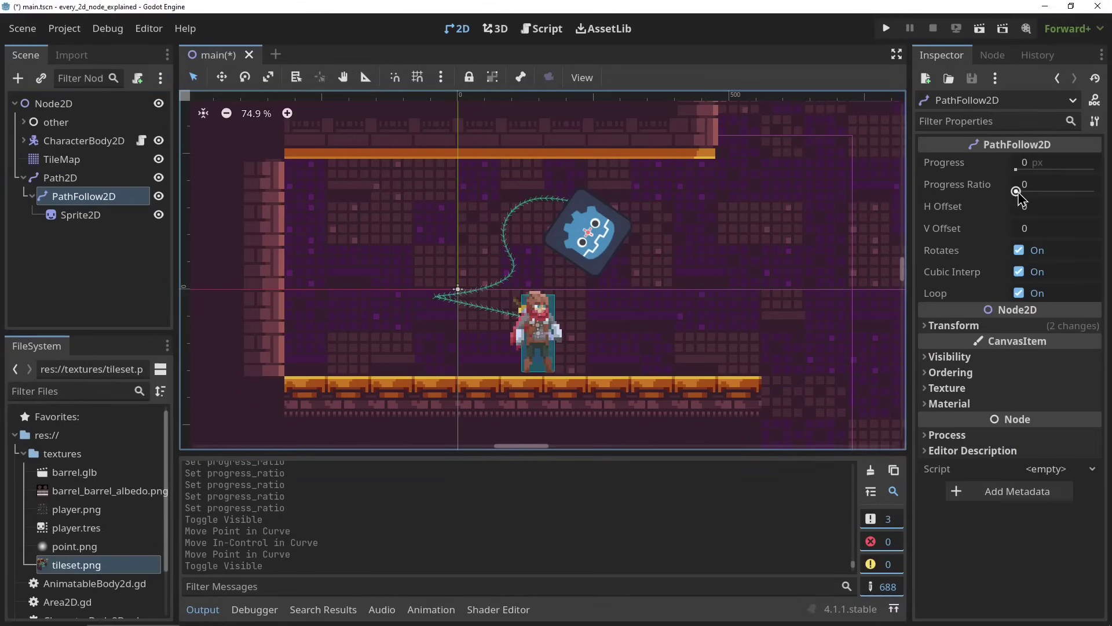
left_click_drag(1017, 191, 1048, 192)
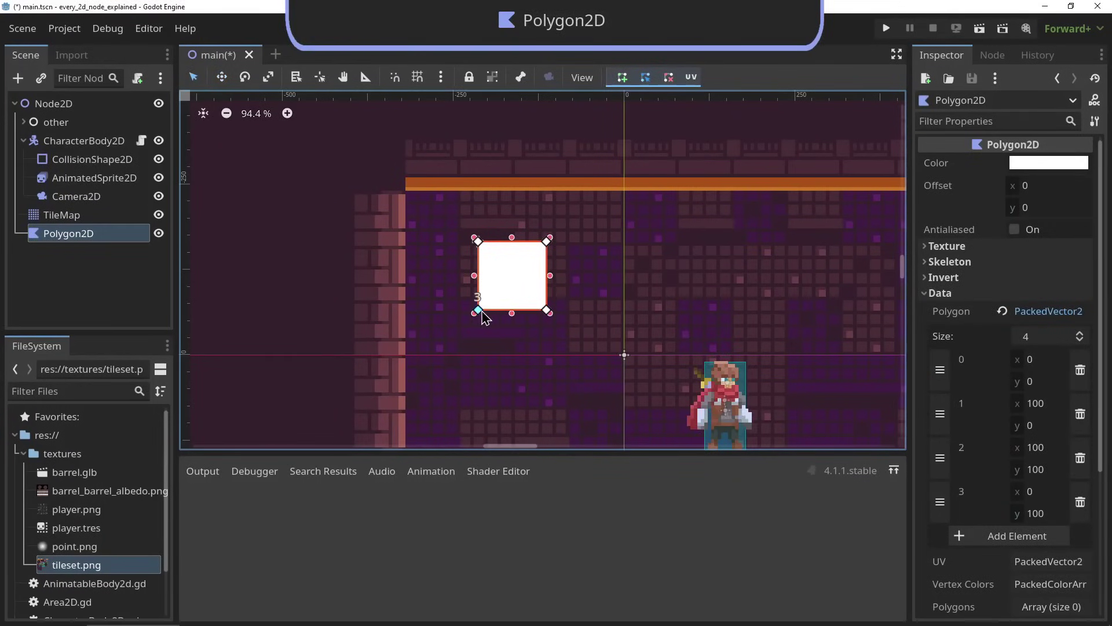
Insert new vertices on the Polygon2D square's edges and drag corners outward.
left_click_drag(497, 322, 522, 376)
left_click_drag(548, 310, 612, 341)
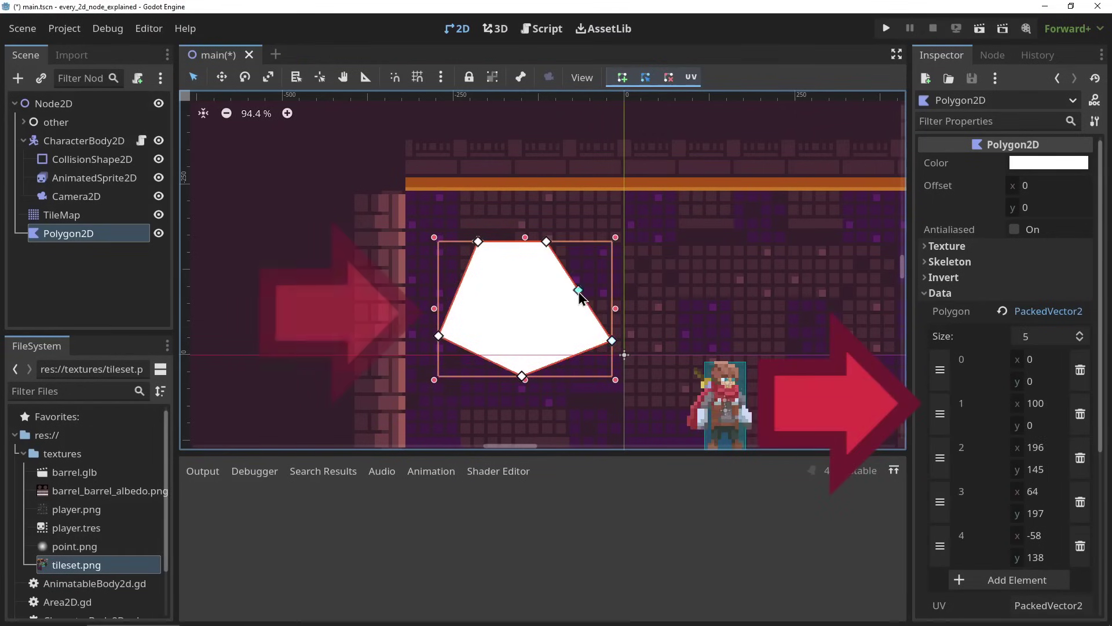
left_click_drag(580, 292, 621, 263)
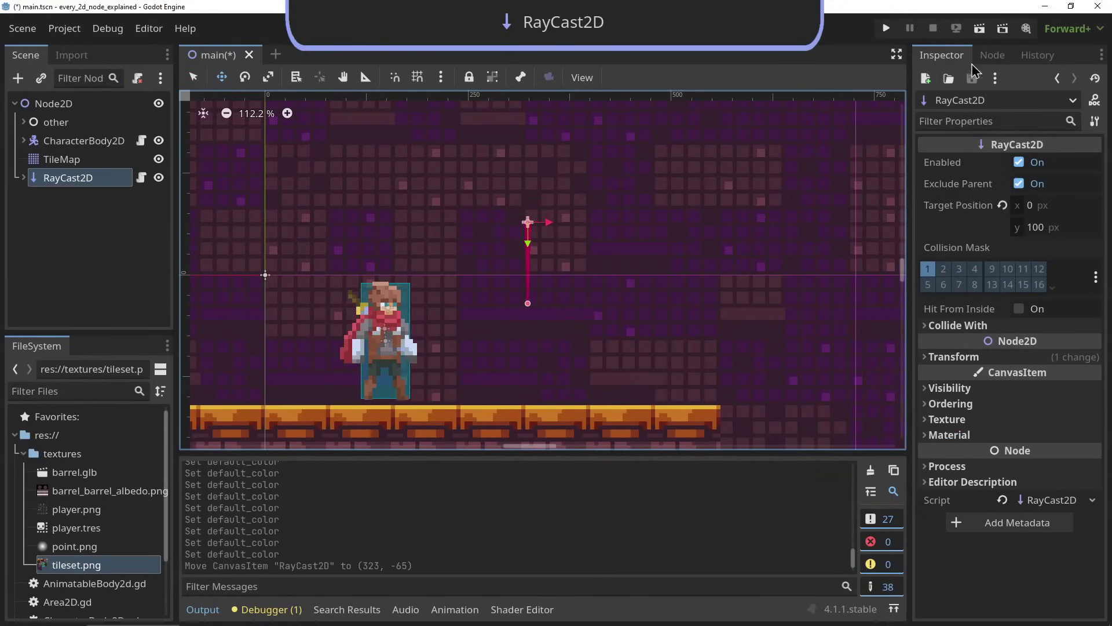
Run the scene and walk the character left and right under the RayCast2D.
left_click(979, 28)
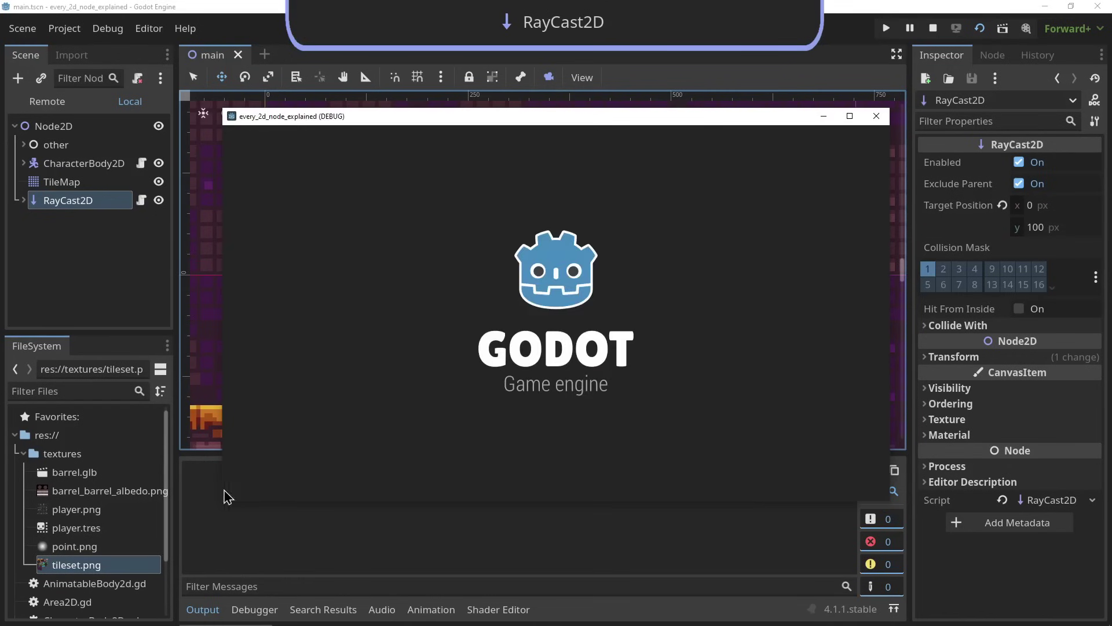
key("Left")
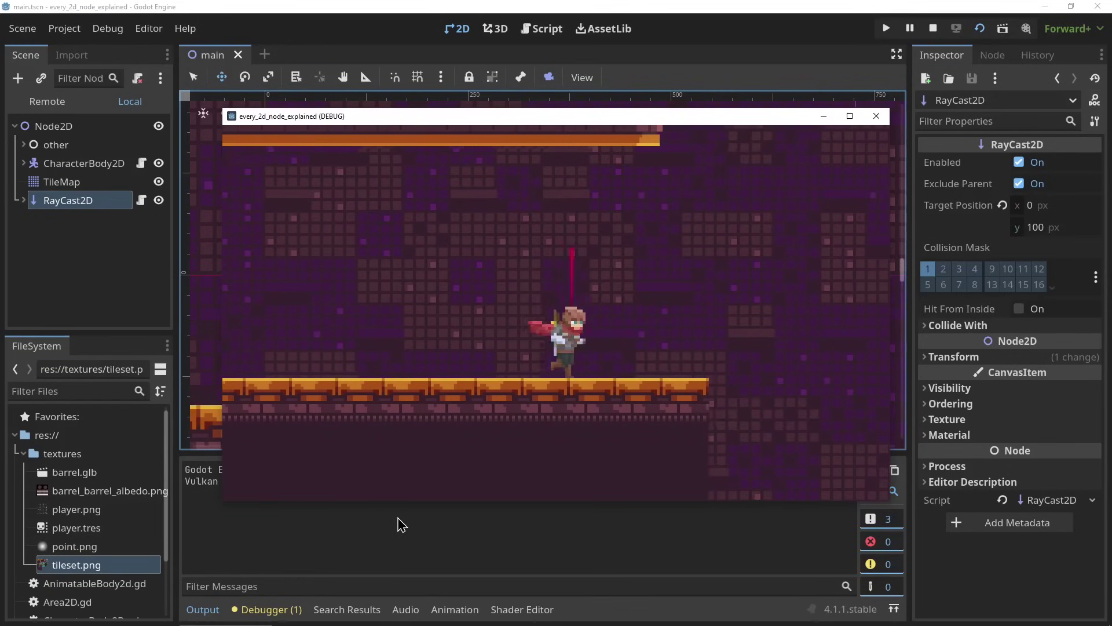
key("Right")
key("Left")
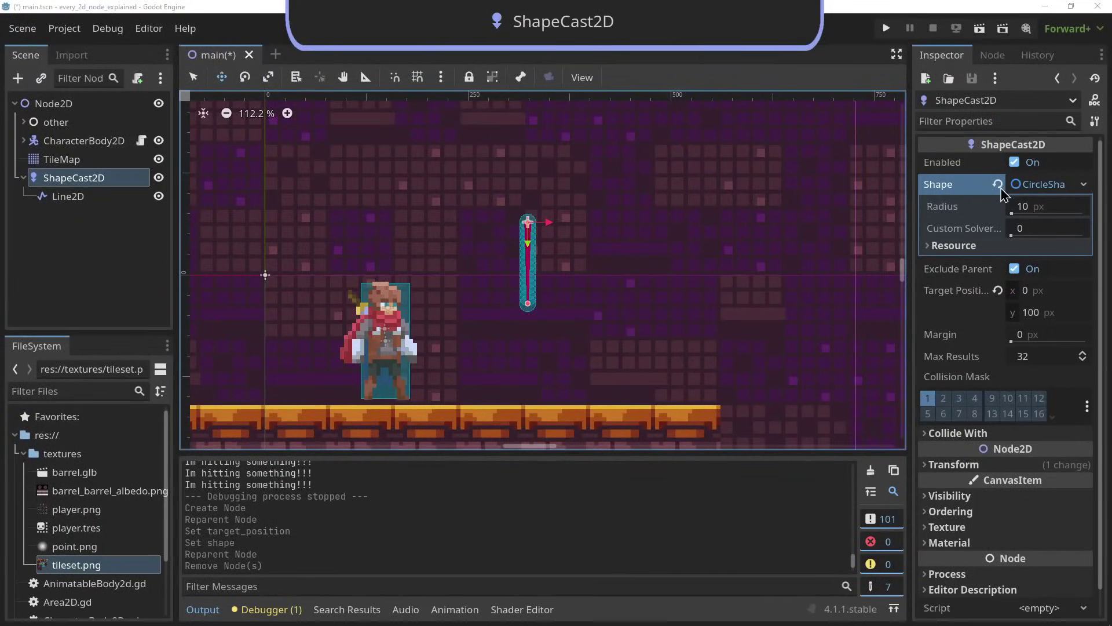
Enlarge the circle radius to 18.13 px, then replace it with a new RectangleShape2D.
left_click_drag(1012, 214, 1016, 213)
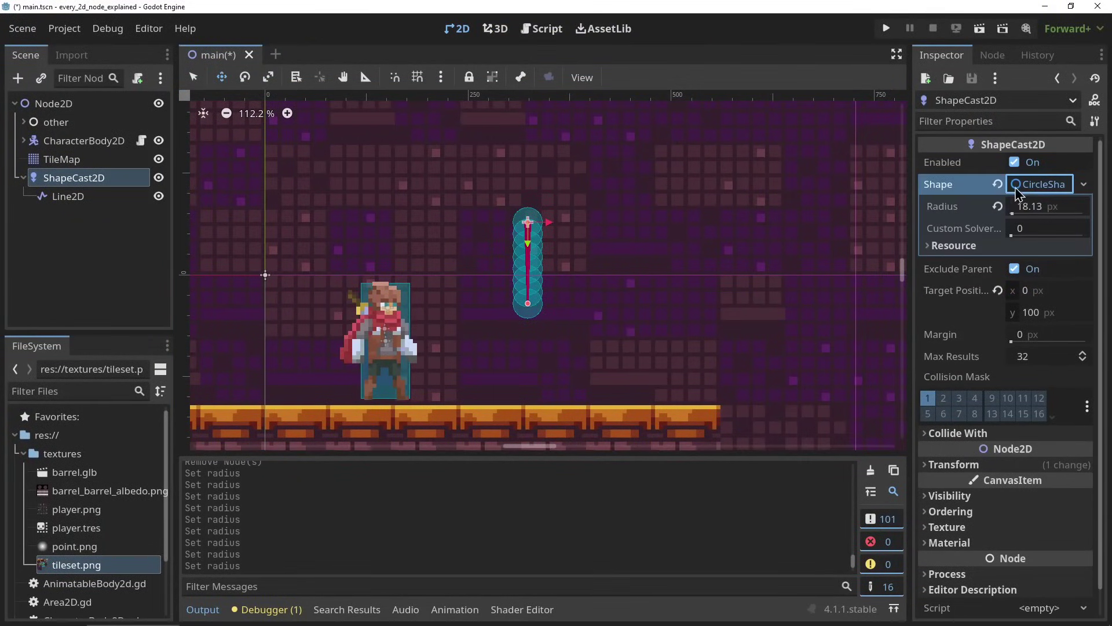
left_click(998, 183)
left_click(1043, 183)
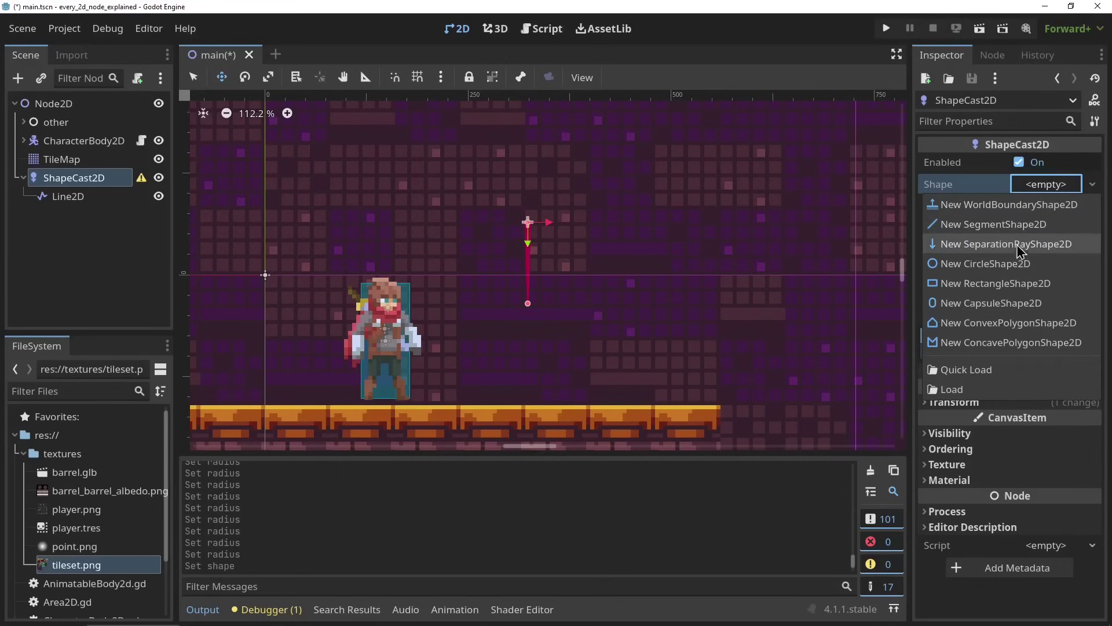
left_click(1004, 284)
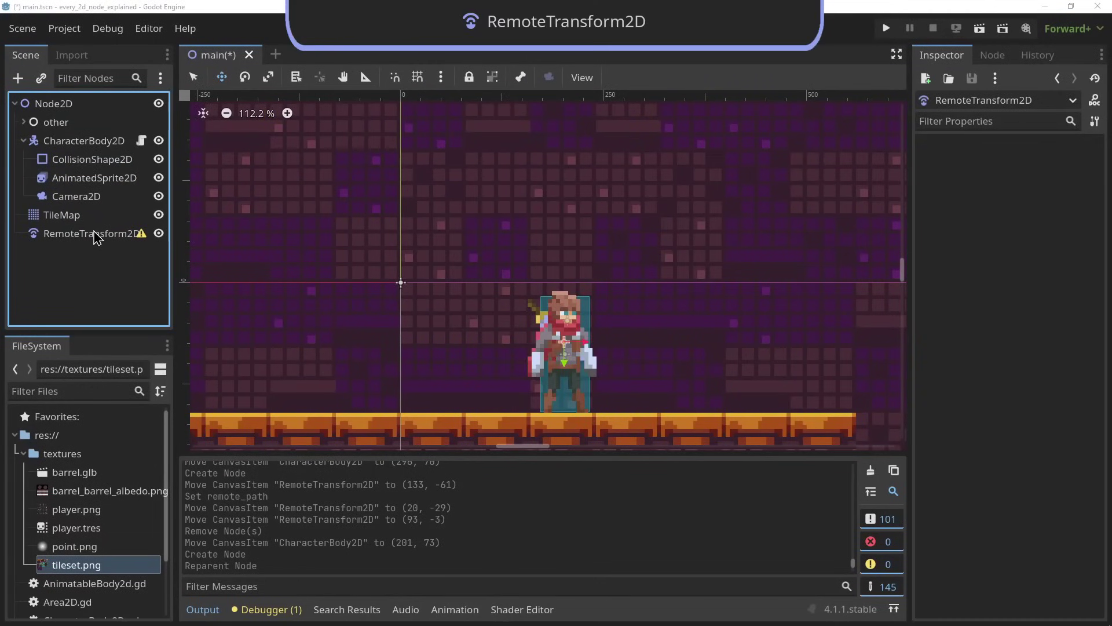
Move the new RemoteTransform2D to a spot above the character.
left_click(104, 233)
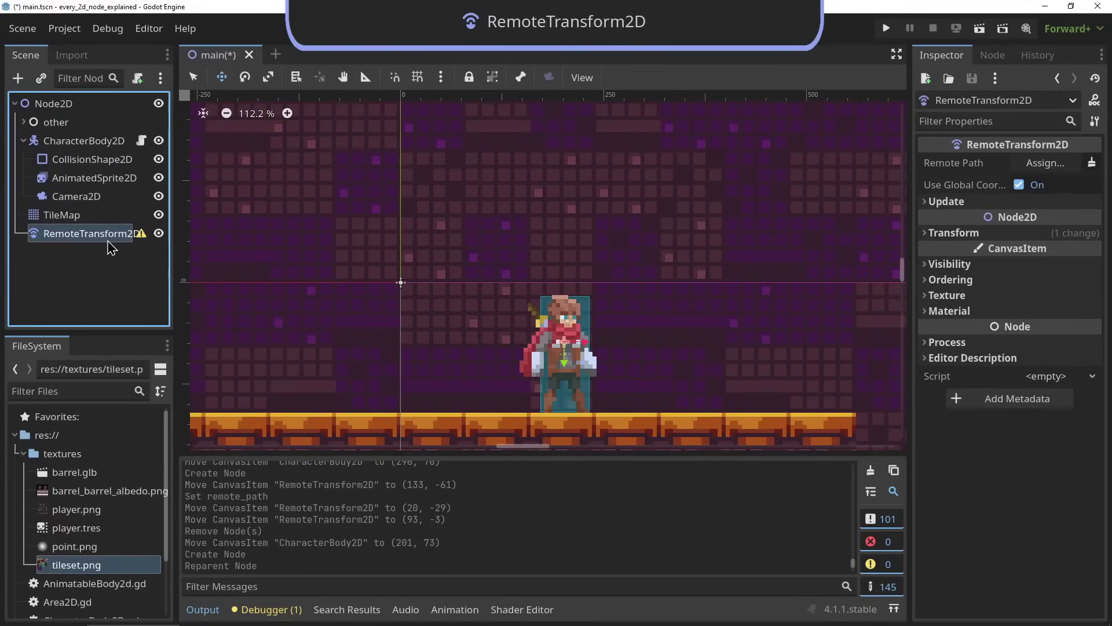
left_click_drag(378, 288, 351, 223)
left_click_drag(252, 258, 286, 248)
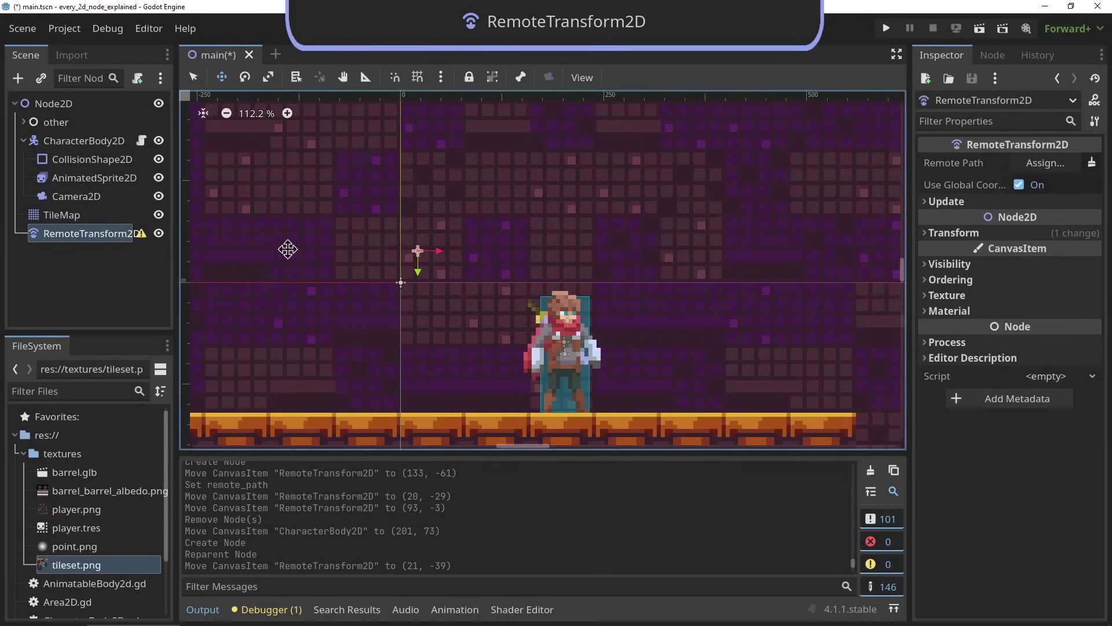
Point the RemoteTransform2D's remote path at CharacterBody2D and drag it, carrying the character to (247, 44).
left_click(1046, 163)
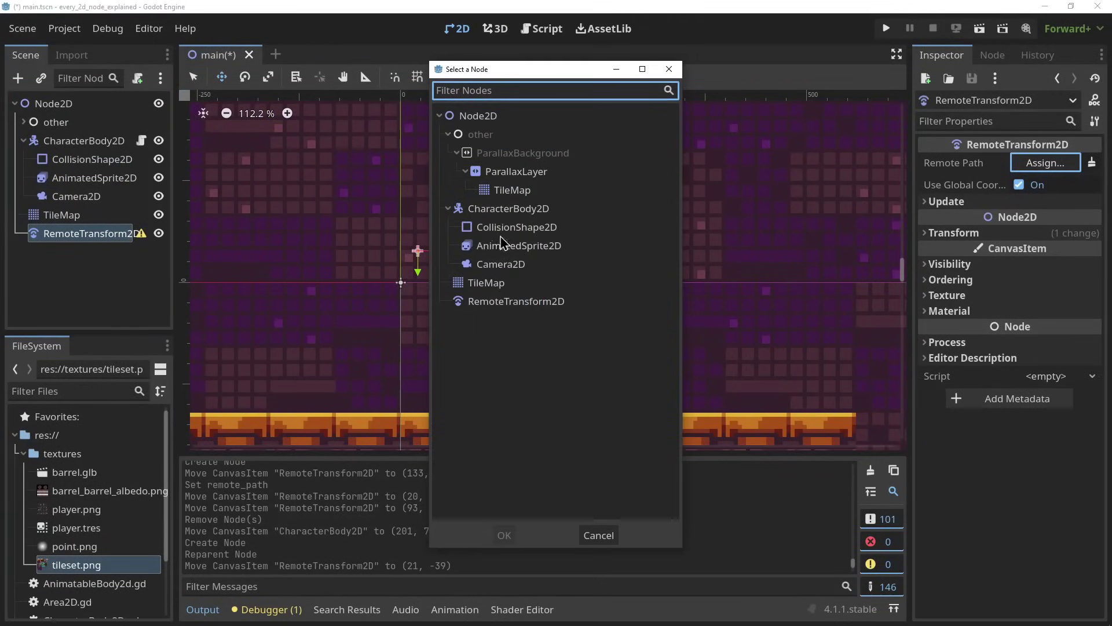
double_click(499, 209)
left_click_drag(462, 338, 643, 417)
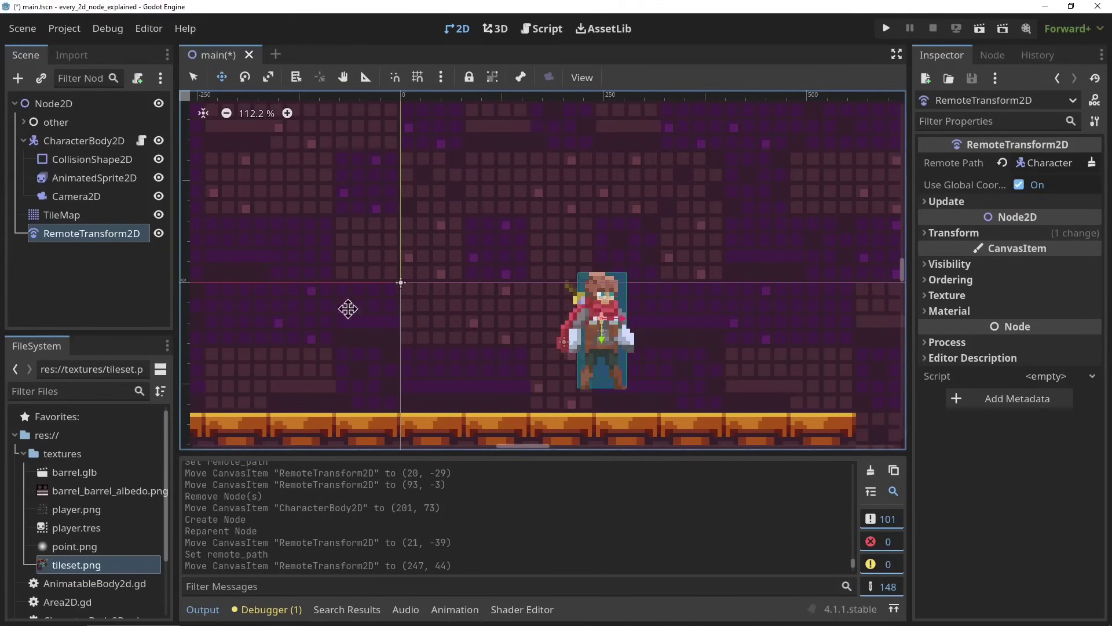
left_click(27, 145)
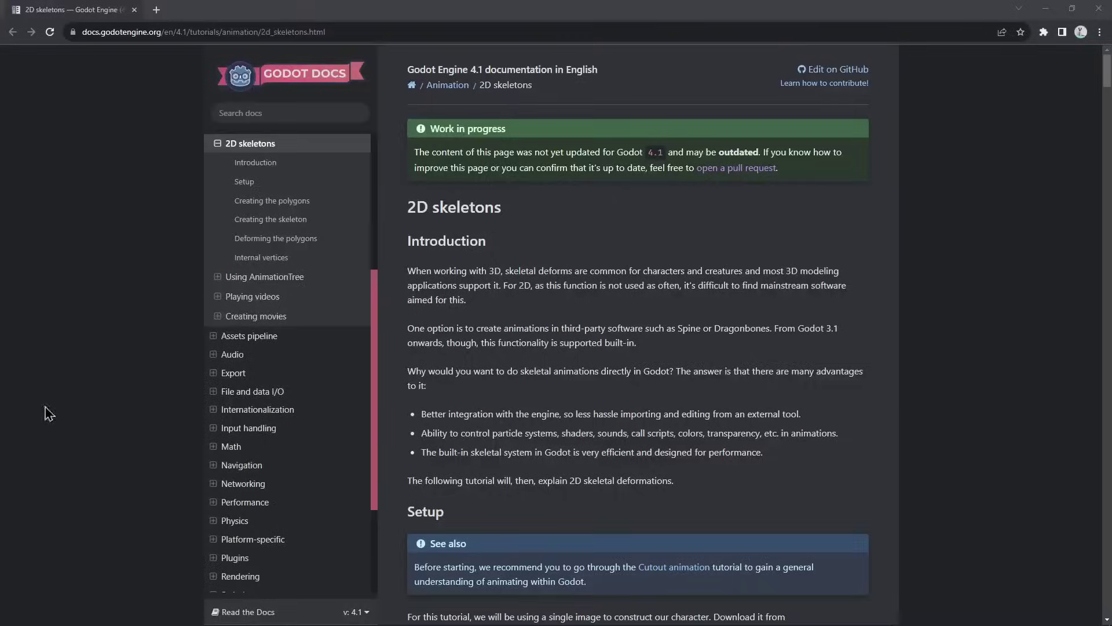
Scroll the 2D skeletons tutorial through Setup, Creating the polygons and Creating the skeleton.
scroll(96, 209, "down", 6)
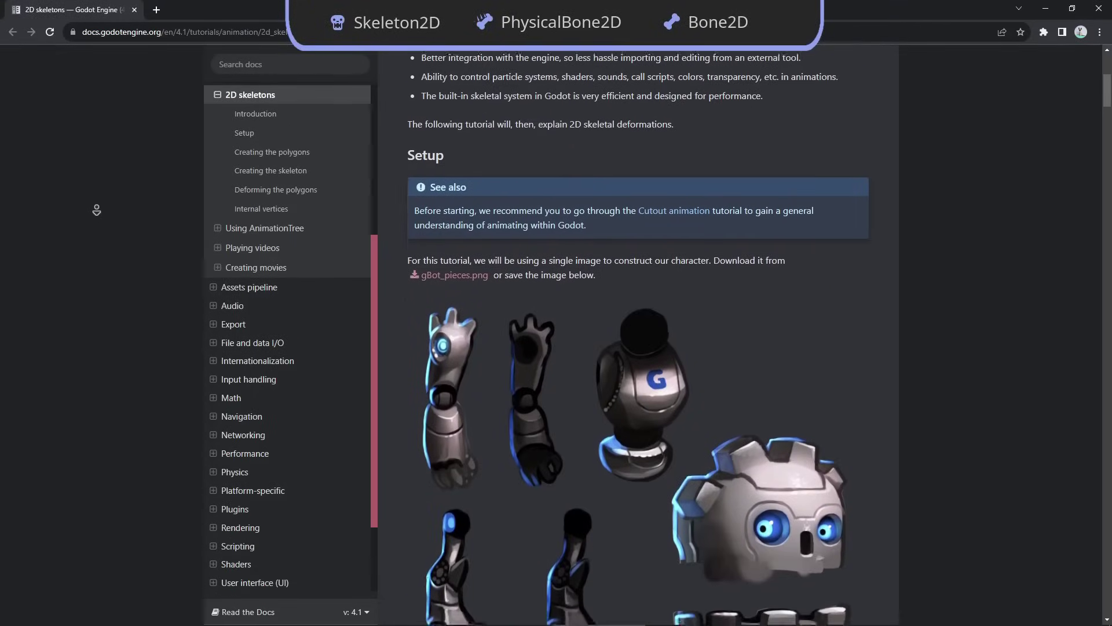
scroll(97, 210, "down", 10)
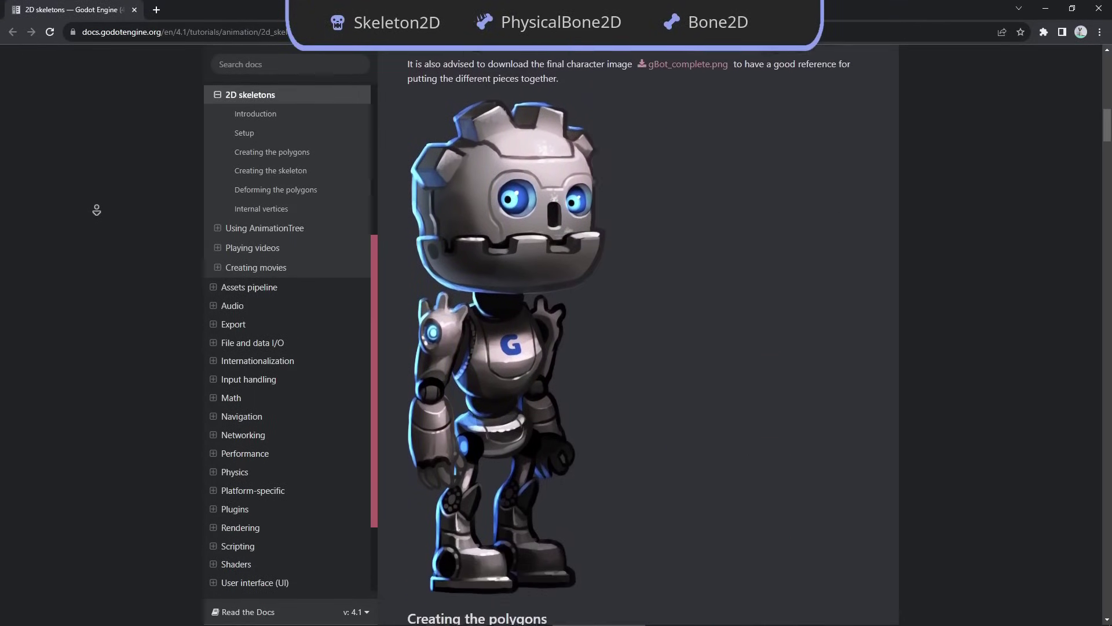
scroll(96, 210, "down", 5)
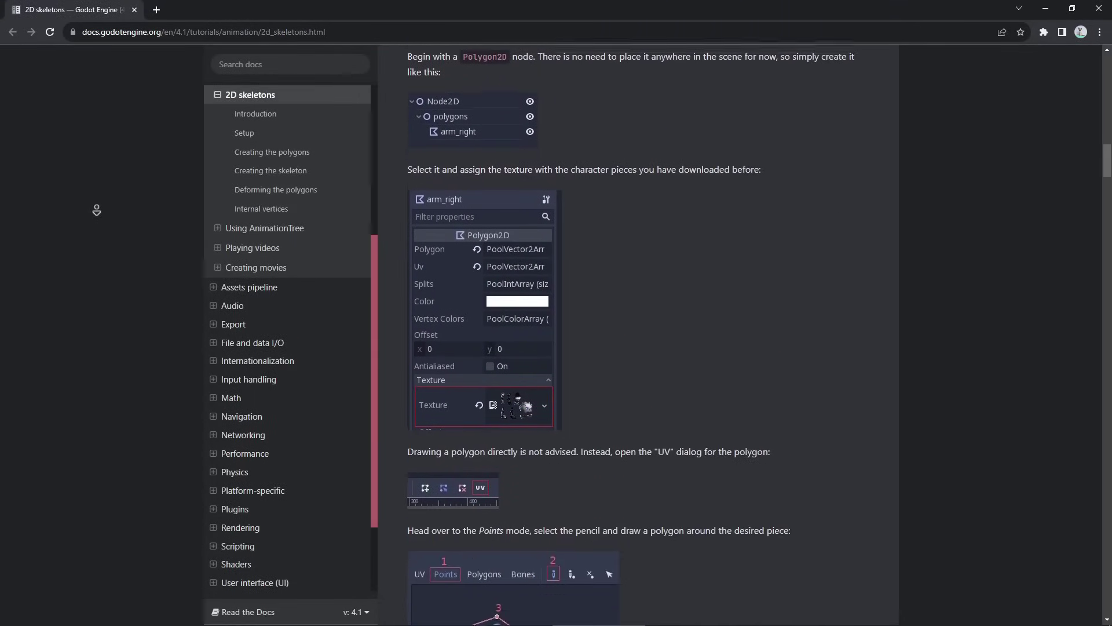
scroll(96, 210, "down", 12)
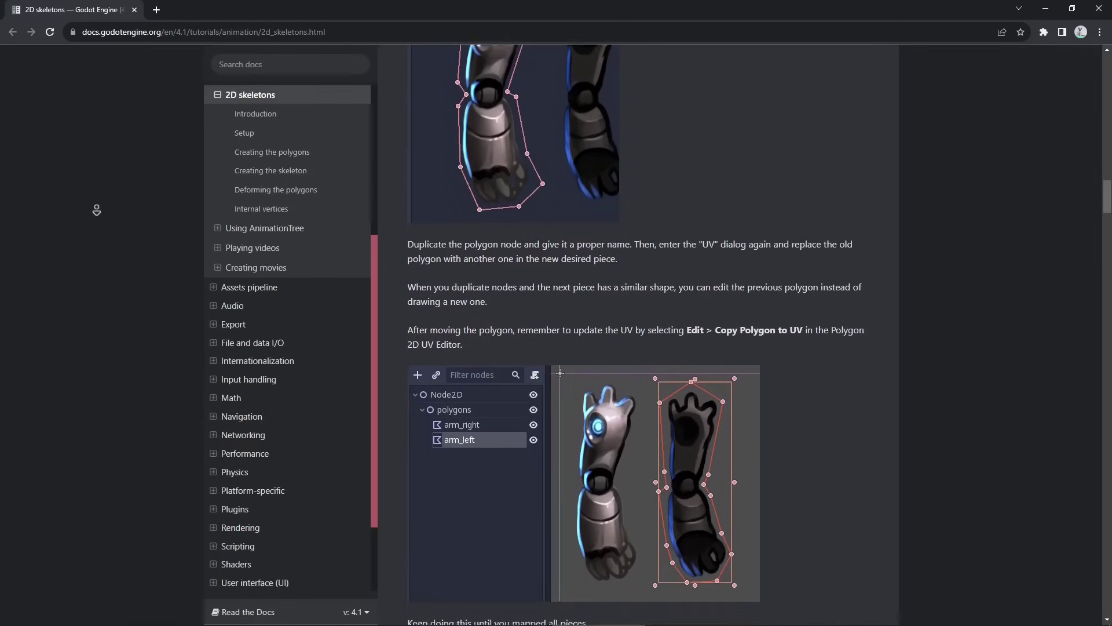
scroll(96, 210, "down", 12)
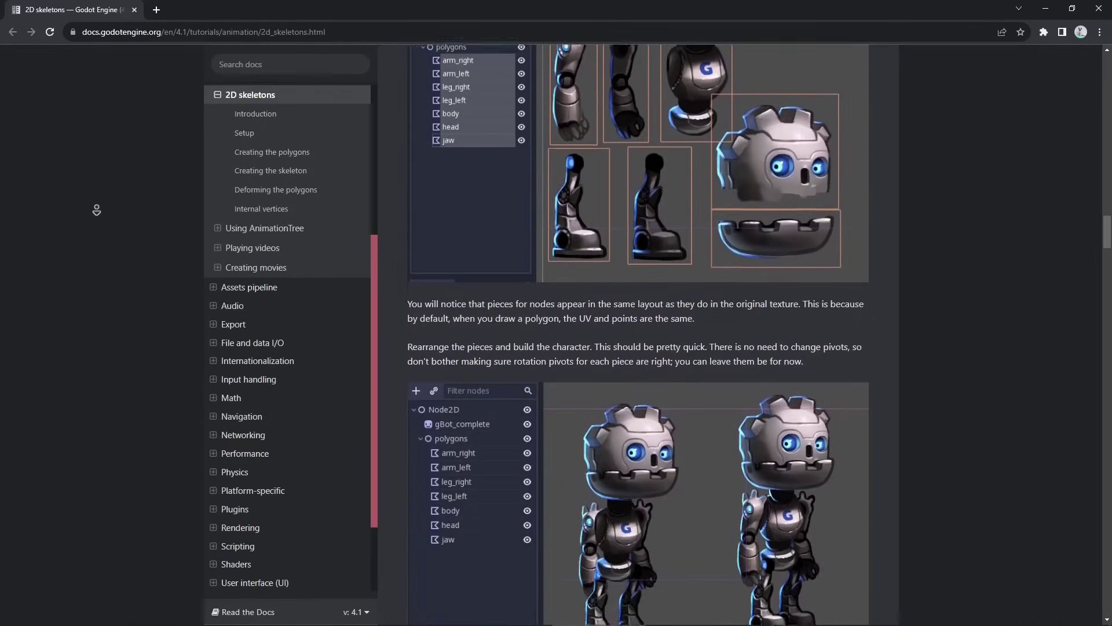
scroll(96, 210, "down", 12)
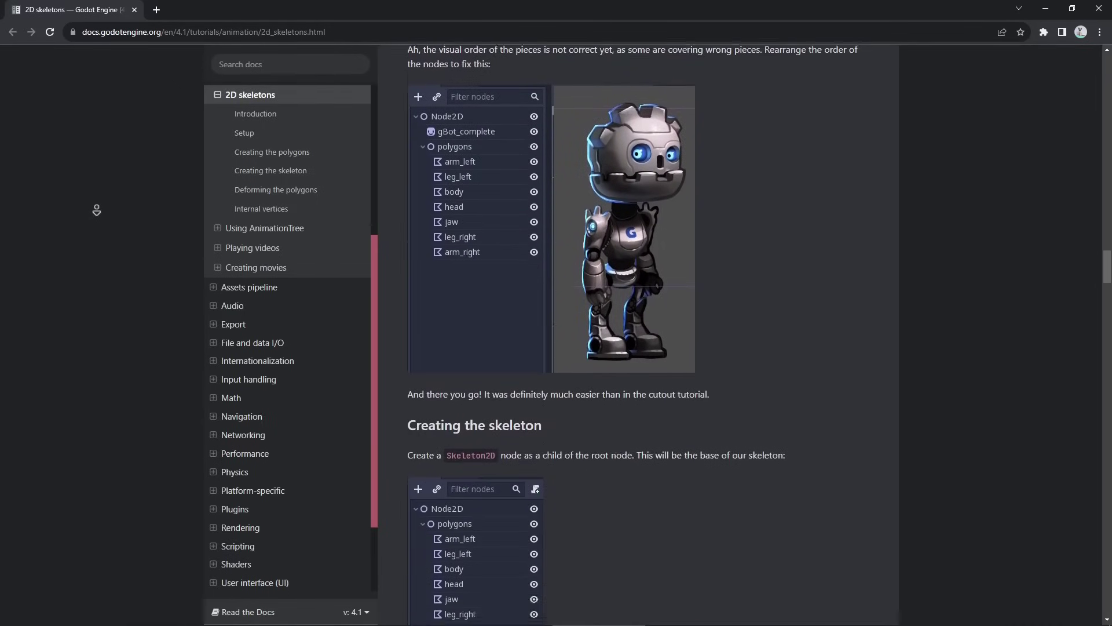
scroll(96, 209, "down", 12)
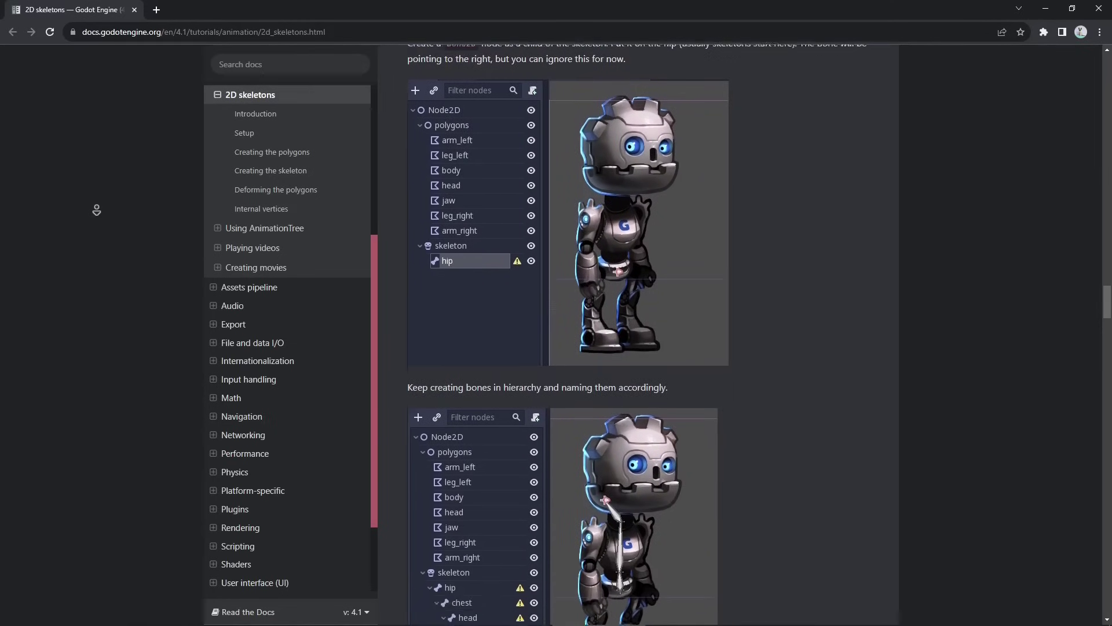
scroll(96, 210, "down", 12)
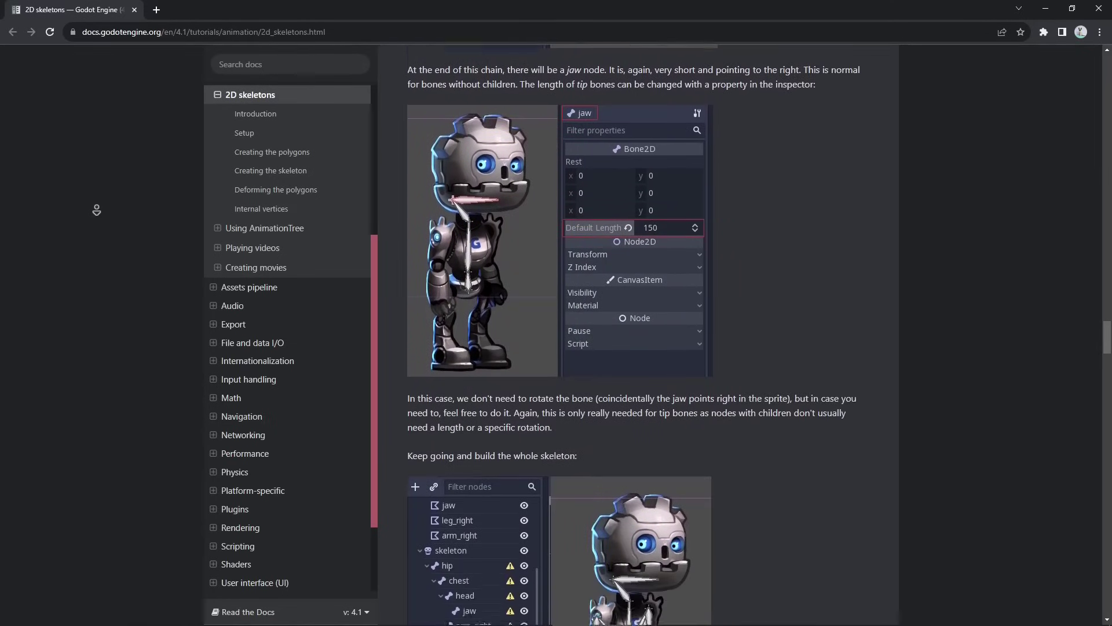
scroll(96, 210, "down", 11)
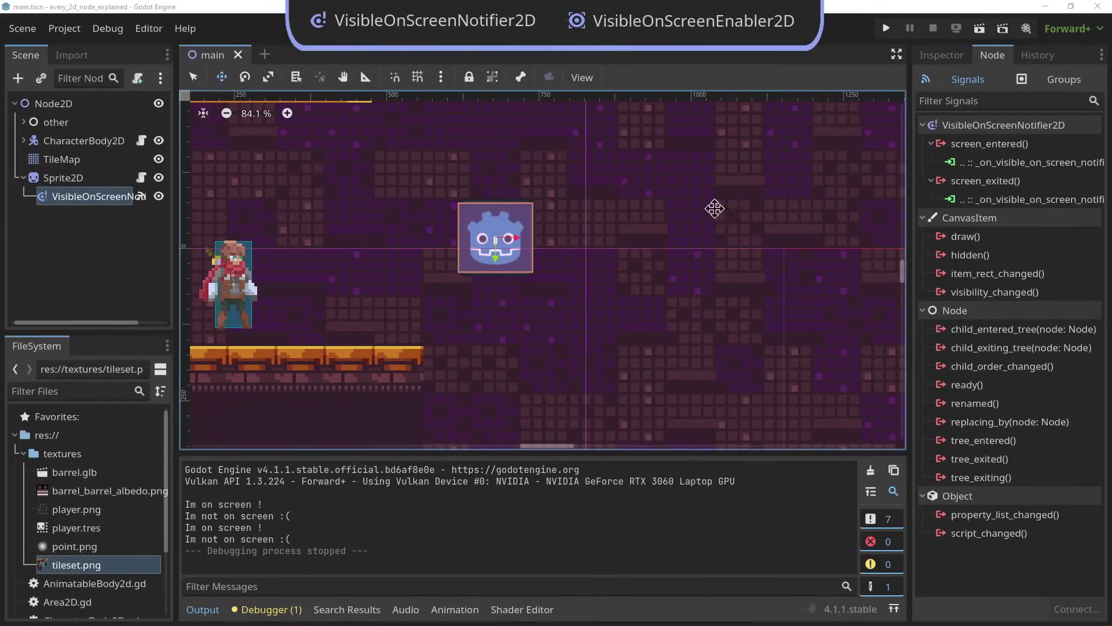
Run the project and walk the player left and right past the Godot icon to test the notifier.
left_click(982, 30)
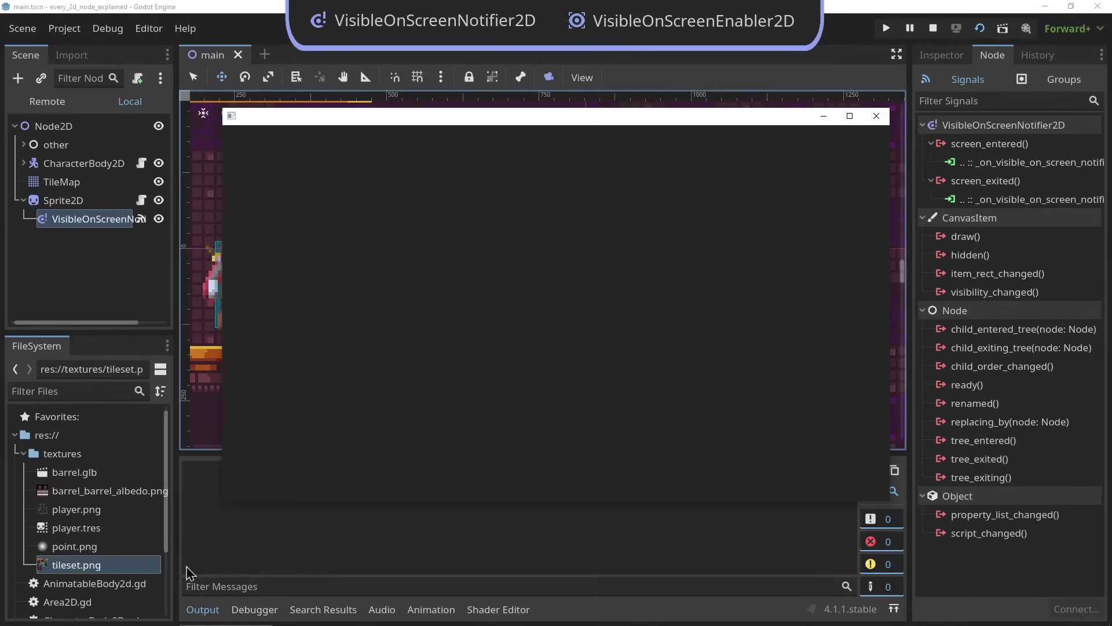
left_click_drag(447, 120, 458, 87)
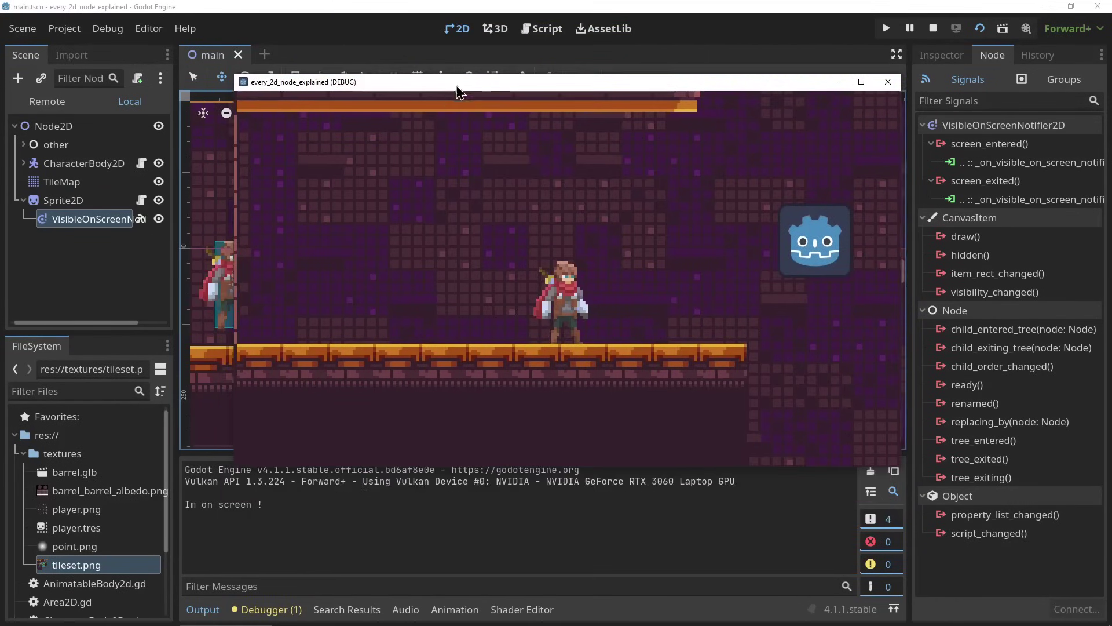
key("Left")
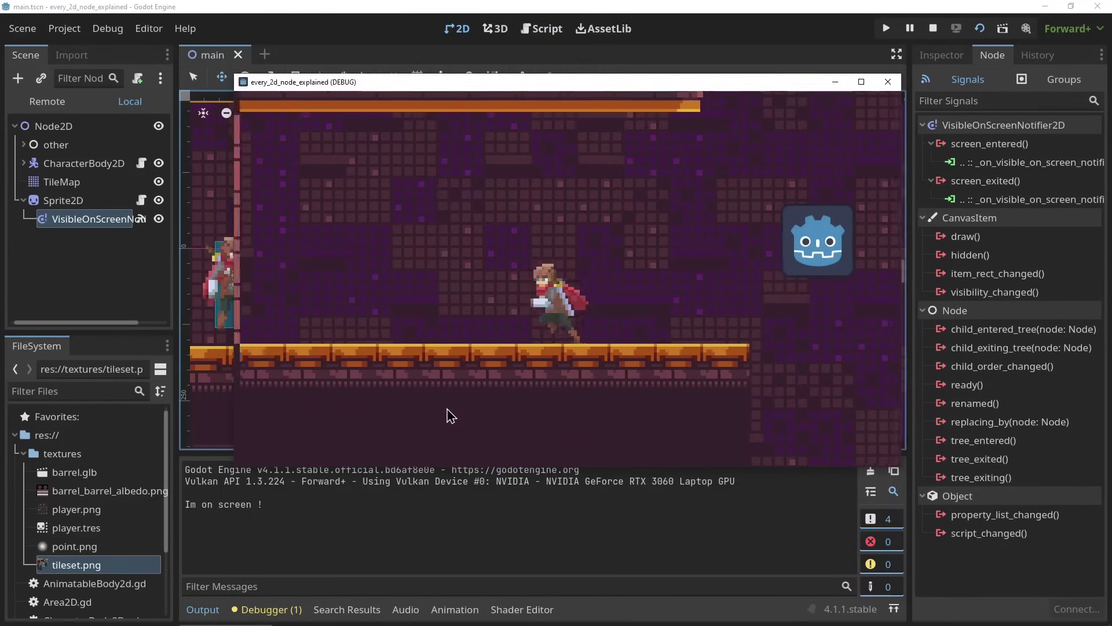
key("Right")
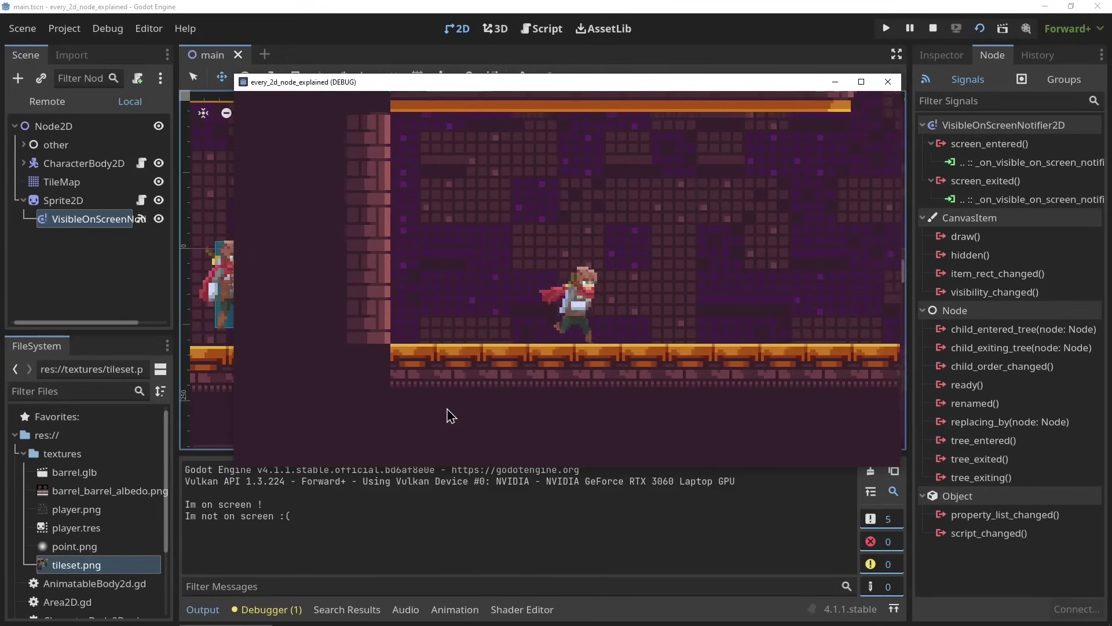
key("Left")
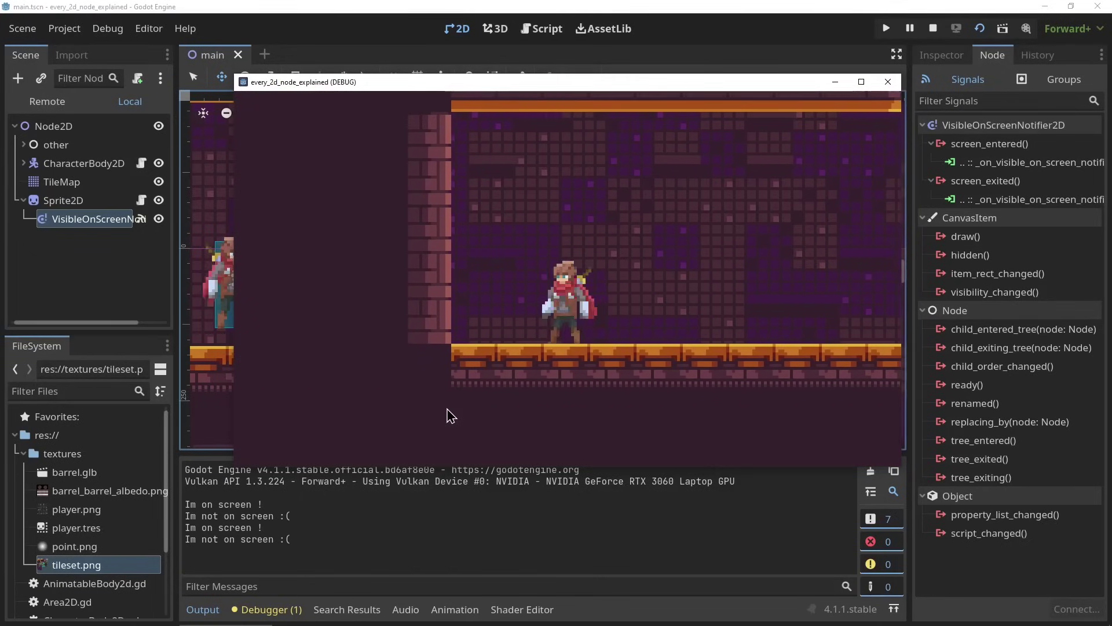
key("Right")
key("Left")
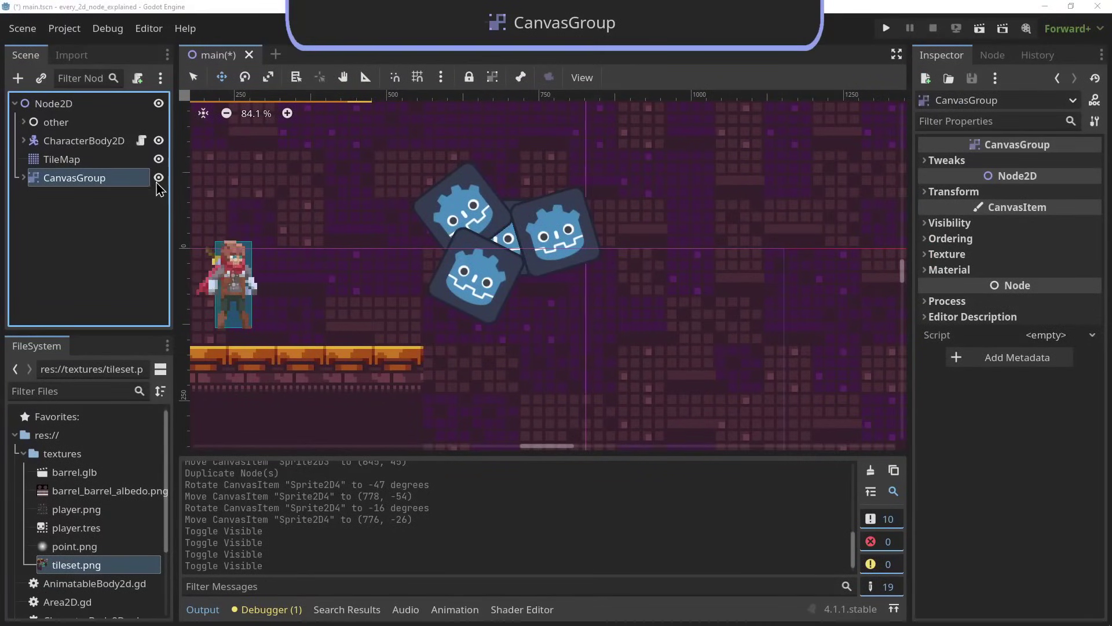
Toggle the CanvasGroup's visibility a few times, then expand it to list Sprite2D through Sprite2D4.
left_click(159, 178)
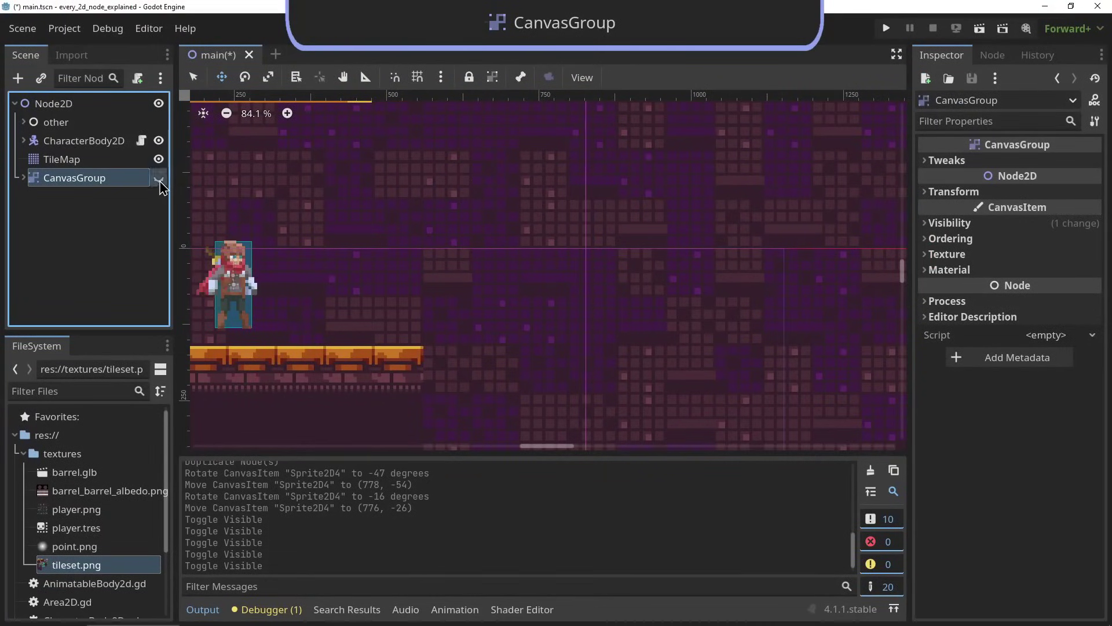
left_click(159, 179)
left_click(159, 179)
left_click(159, 179)
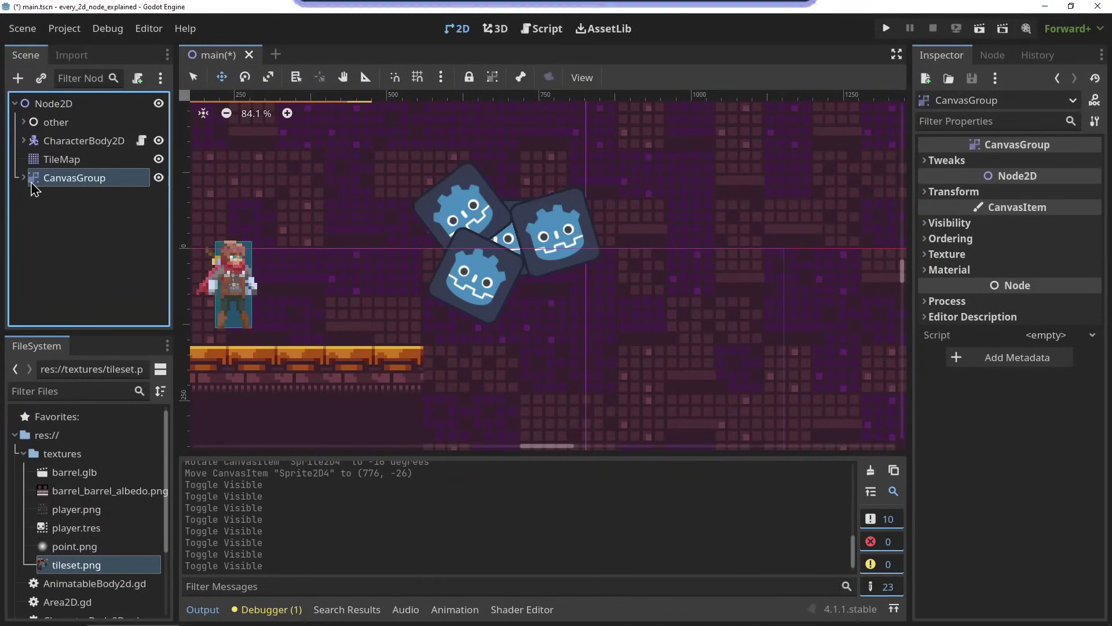
left_click(24, 178)
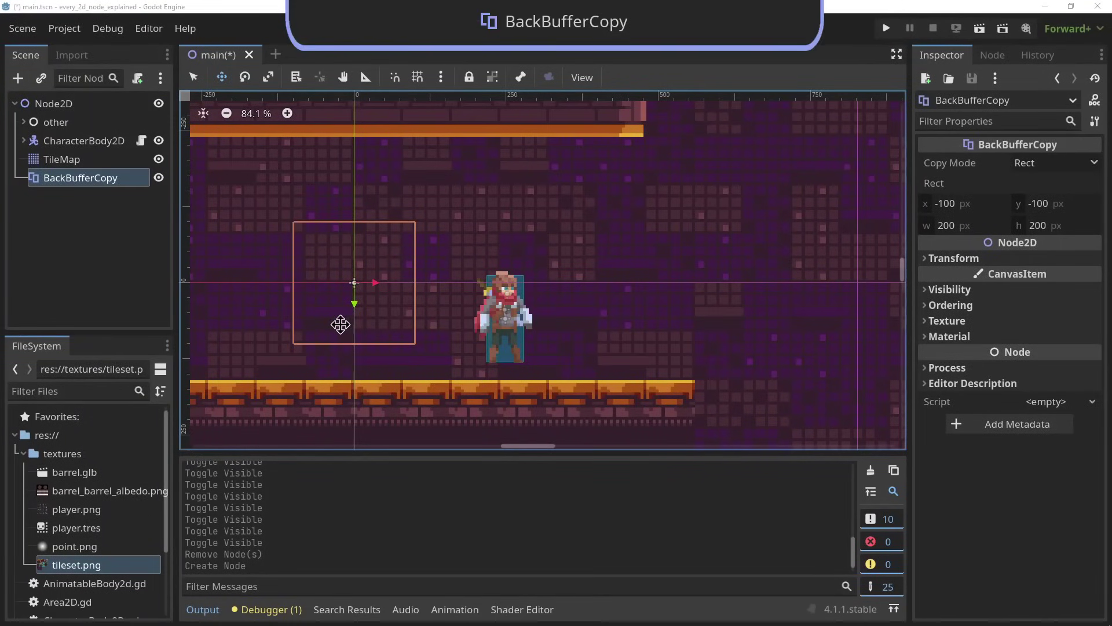
Drag the 200×200 BackBufferCopy rectangle to (235, 52) so it surrounds the character.
left_click_drag(341, 326, 363, 318)
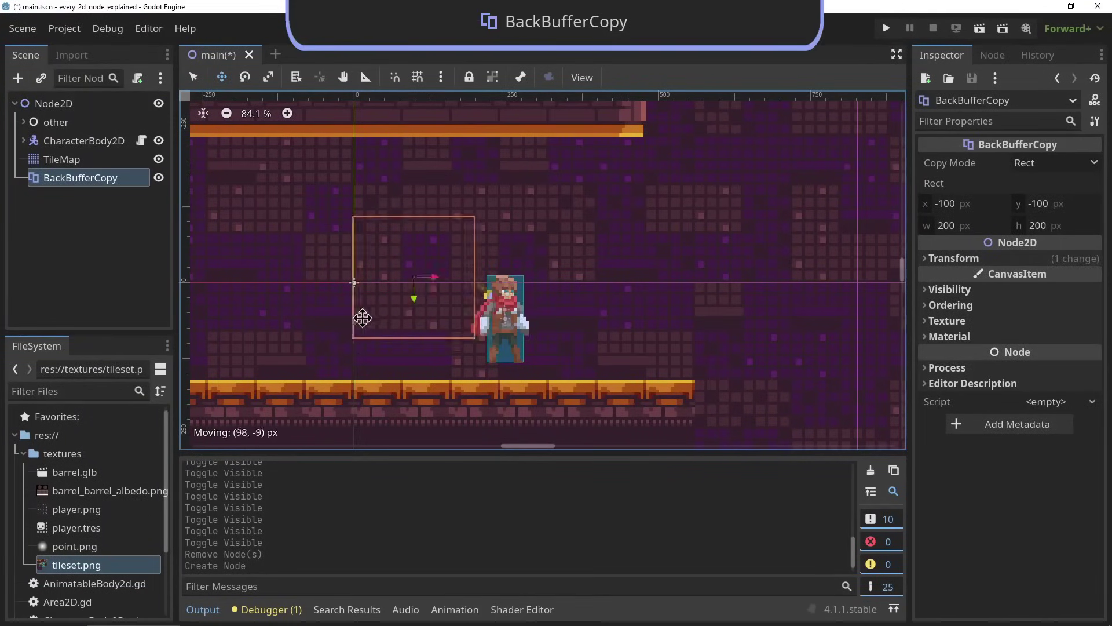
left_click_drag(484, 281, 452, 298)
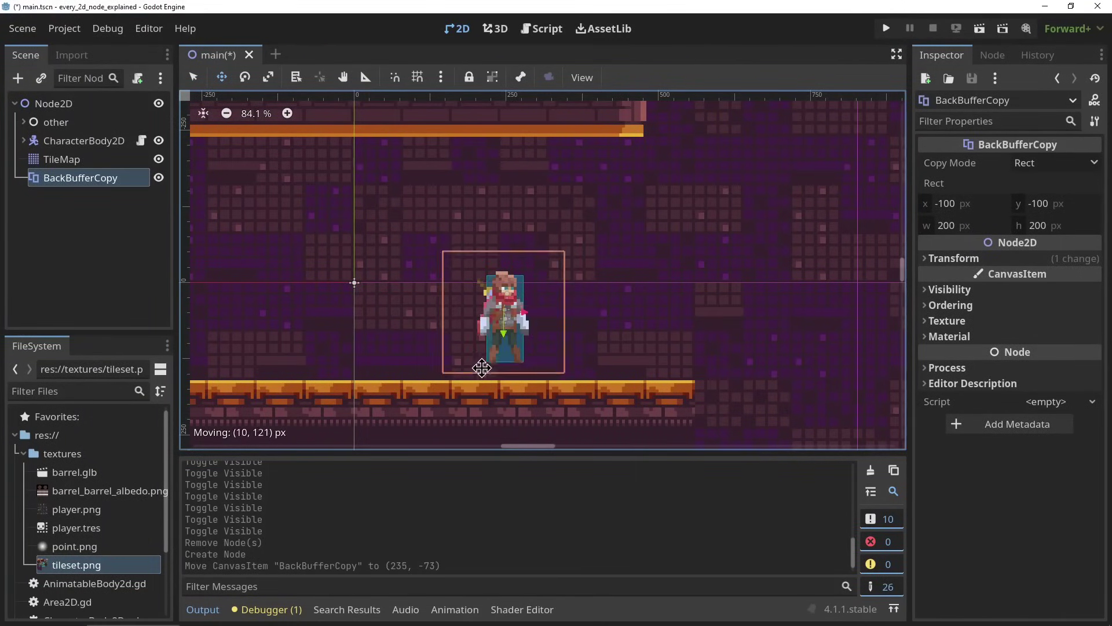
left_click_drag(473, 367, 470, 370)
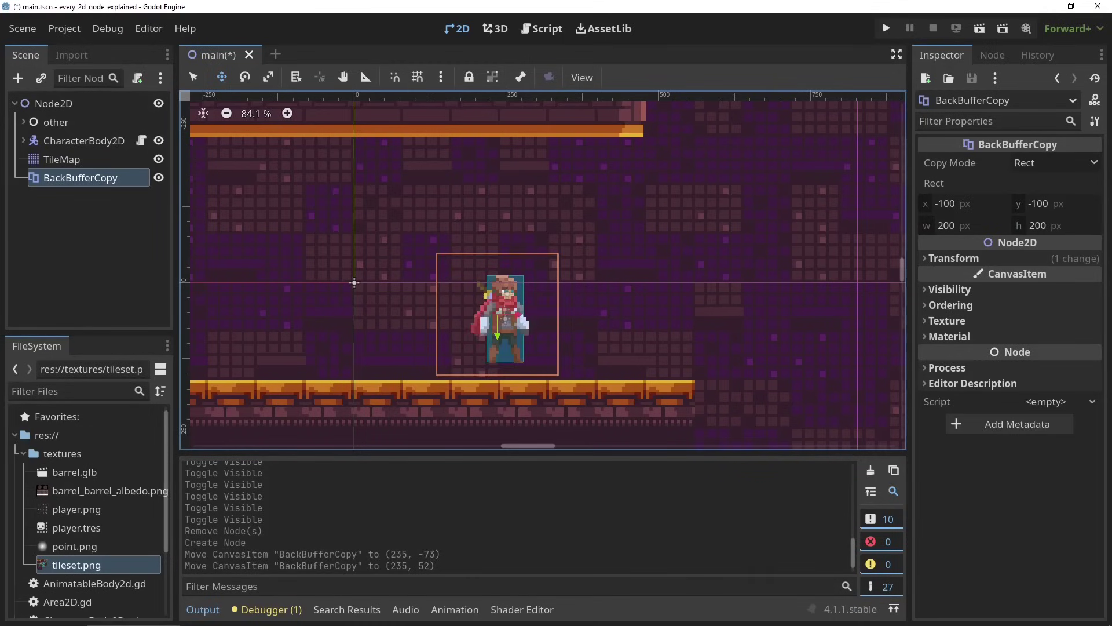